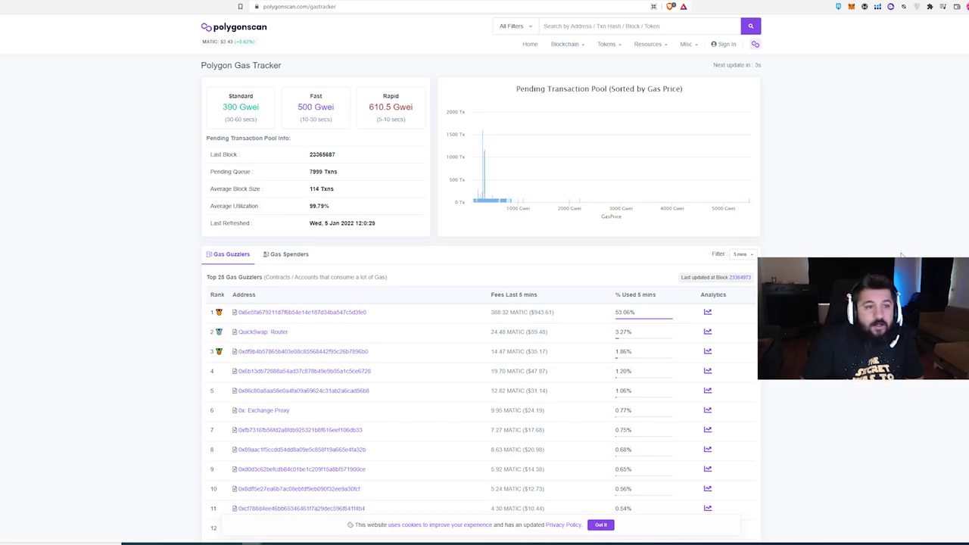
pyautogui.moveTo(219, 106); pyautogui.dragTo(415, 111)
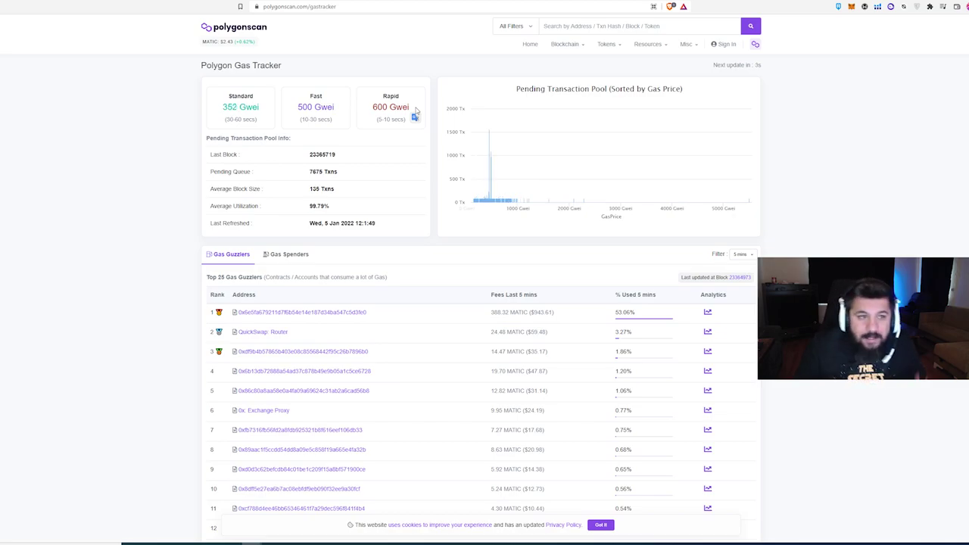
pyautogui.moveTo(292, 95); pyautogui.dragTo(338, 114)
pyautogui.click(333, 107)
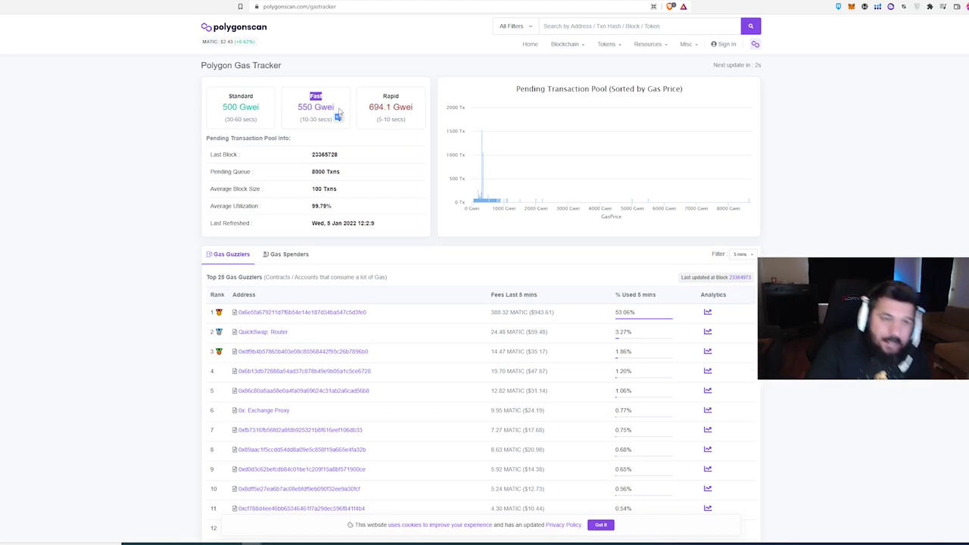
pyautogui.moveTo(339, 114)
pyautogui.mouseDown()
pyautogui.moveTo(298, 115)
pyautogui.moveTo(333, 111)
pyautogui.mouseUp()
pyautogui.click(334, 115)
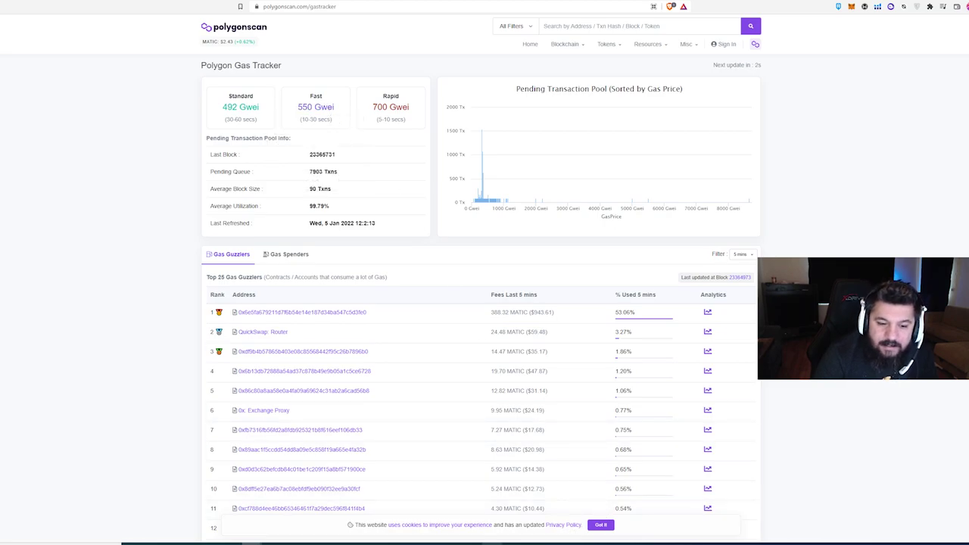
# Review token price 1, Gwei 550 and matic 2,6, then search '1 matic to usd' in a new tab.
pyautogui.moveTo(229, 540)
pyautogui.click(213, 525)
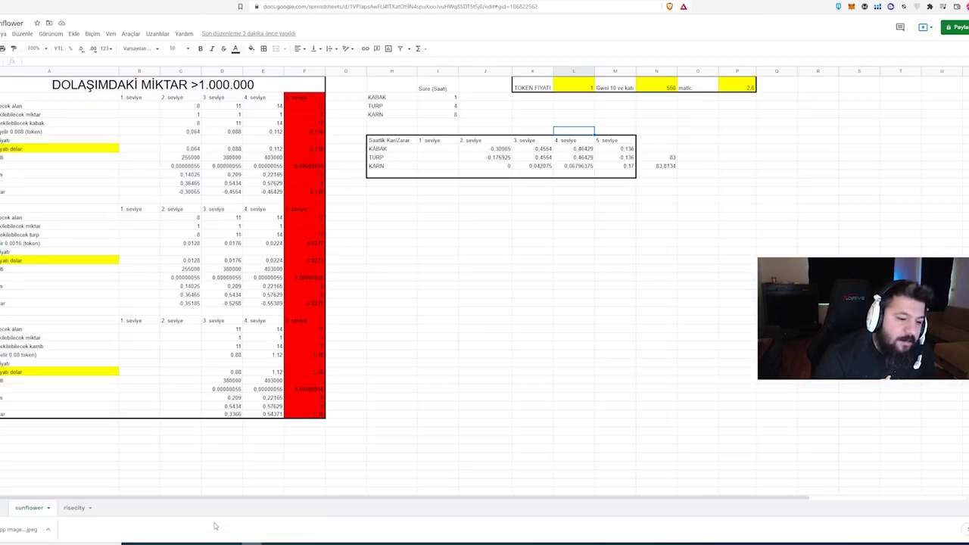
pyautogui.click(642, 268)
pyautogui.click(564, 111)
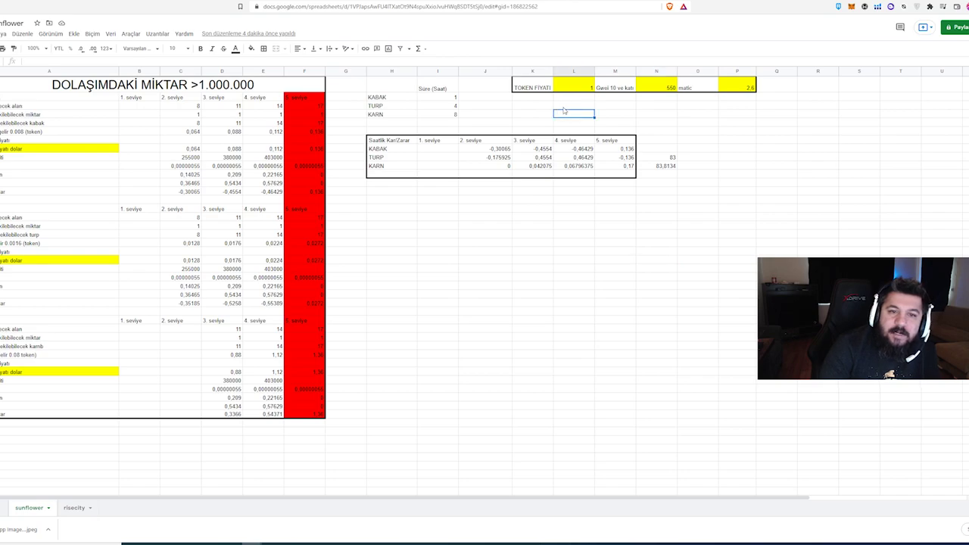
pyautogui.click(574, 90)
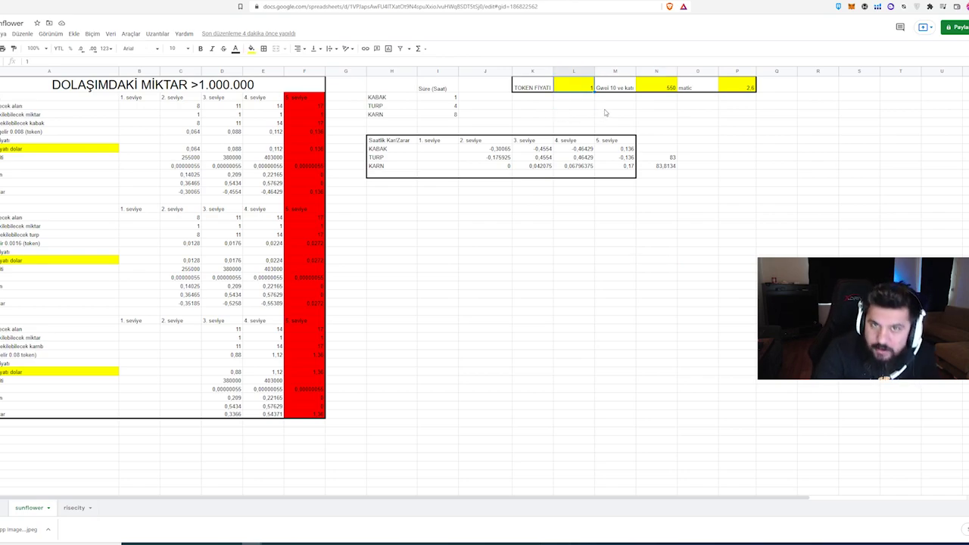
pyautogui.click(648, 89)
pyautogui.click(657, 108)
pyautogui.press('Up')
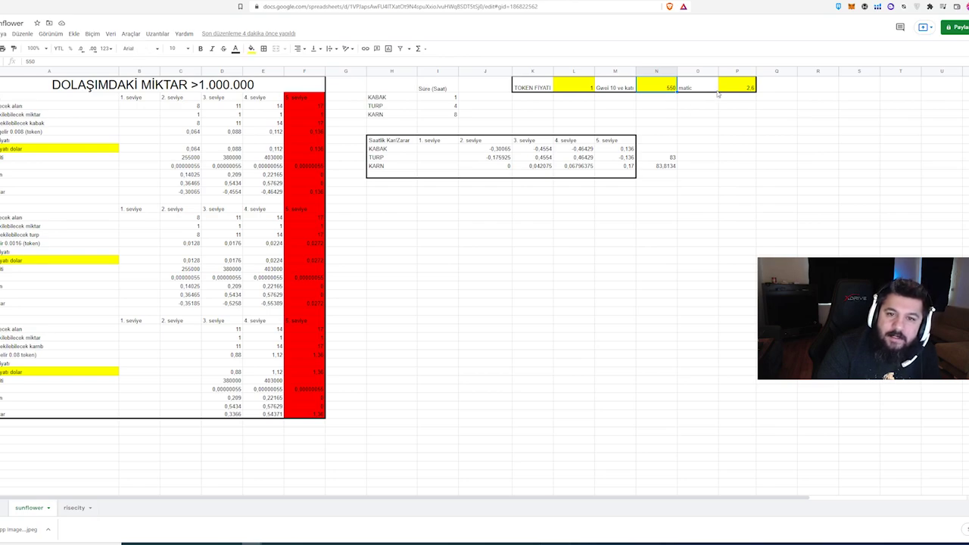
pyautogui.click(742, 91)
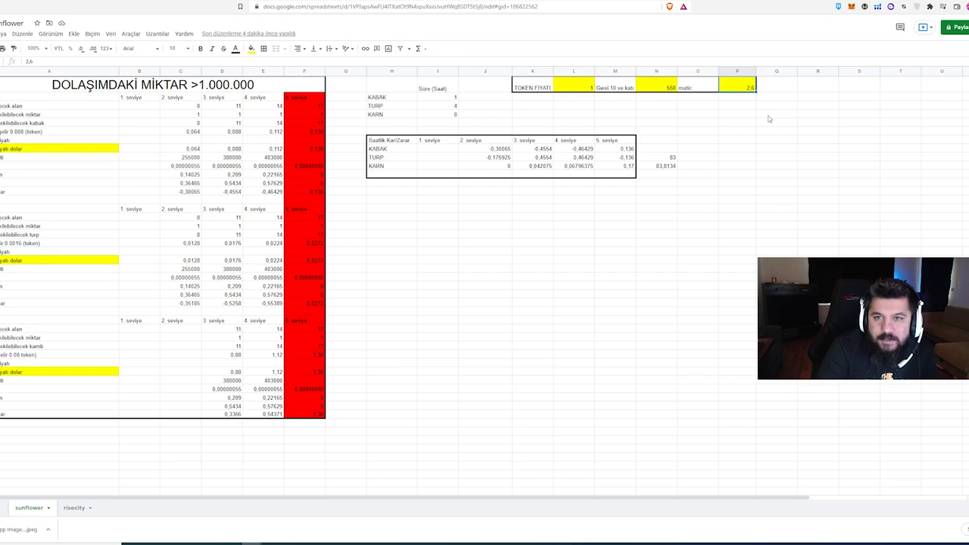
pyautogui.hotkey('ctrl', 't')
pyautogui.write('1 ')
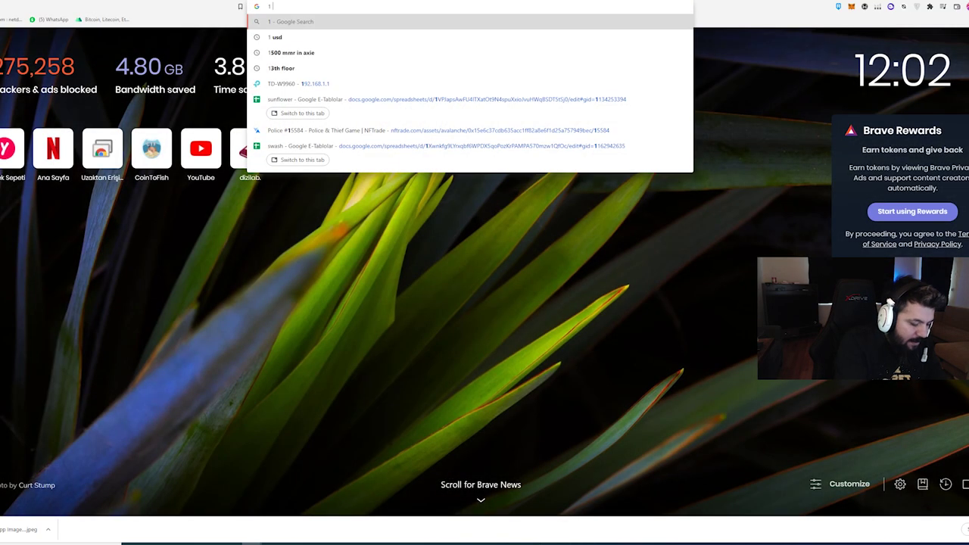
pyautogui.write('matic to usd')
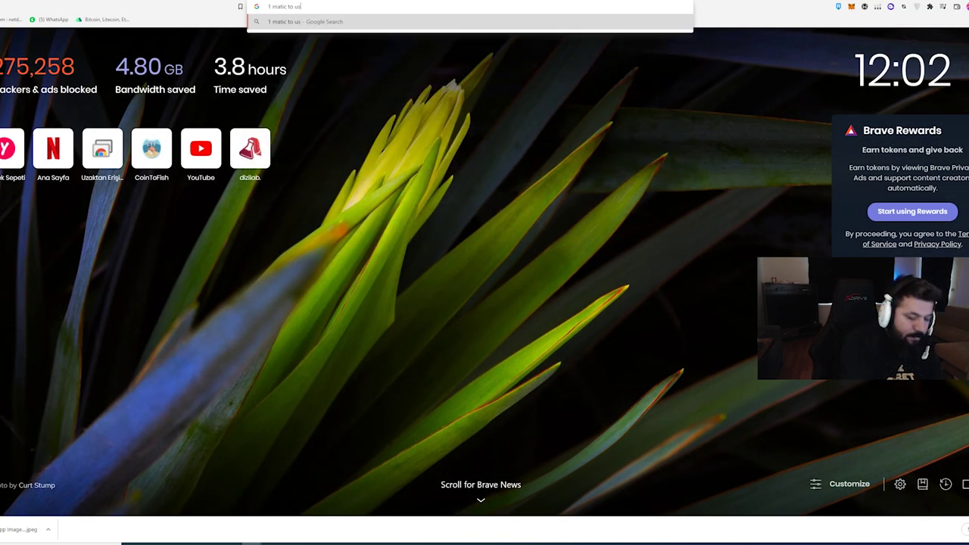
# Look up the current MATIC price ($2.43) and return to the spreadsheet.
pyautogui.press('Return')
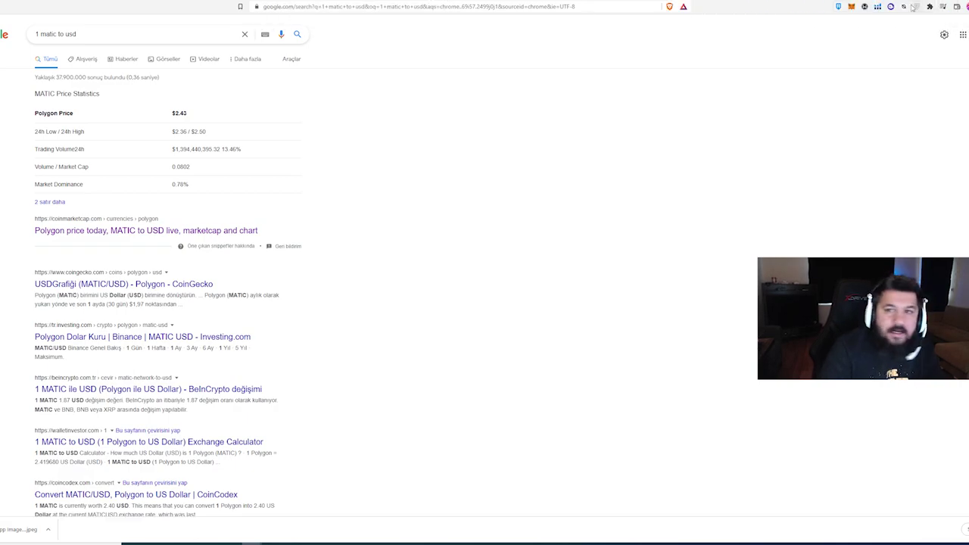
pyautogui.hotkey('ctrl', 'w')
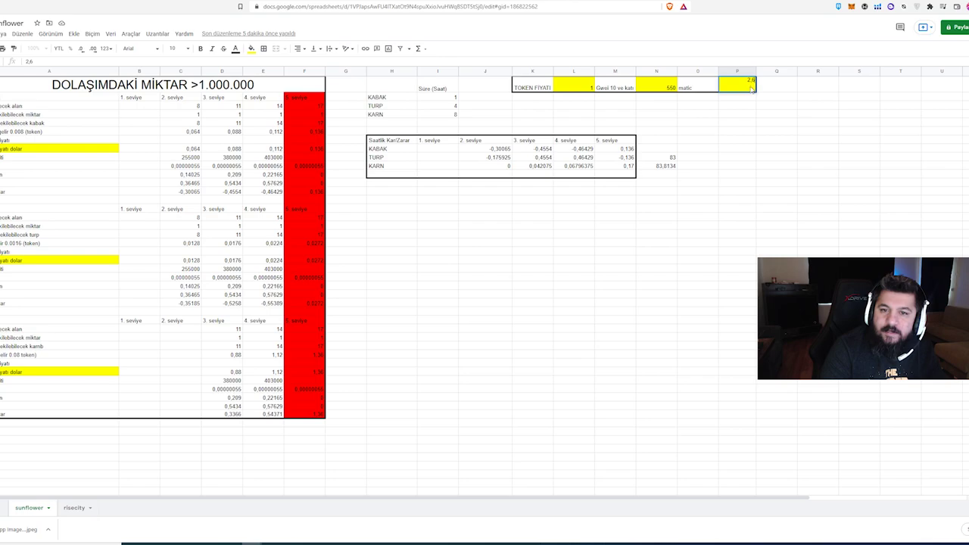
# Commit the matic price of 2,5 and inspect the KARN 3. seviye profit formula.
pyautogui.press('Return')
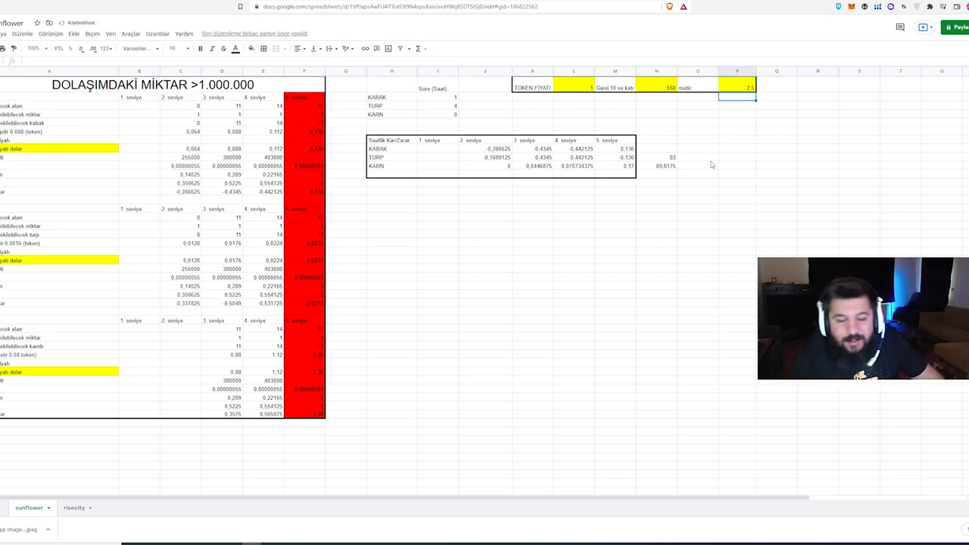
pyautogui.click(661, 170)
pyautogui.click(695, 211)
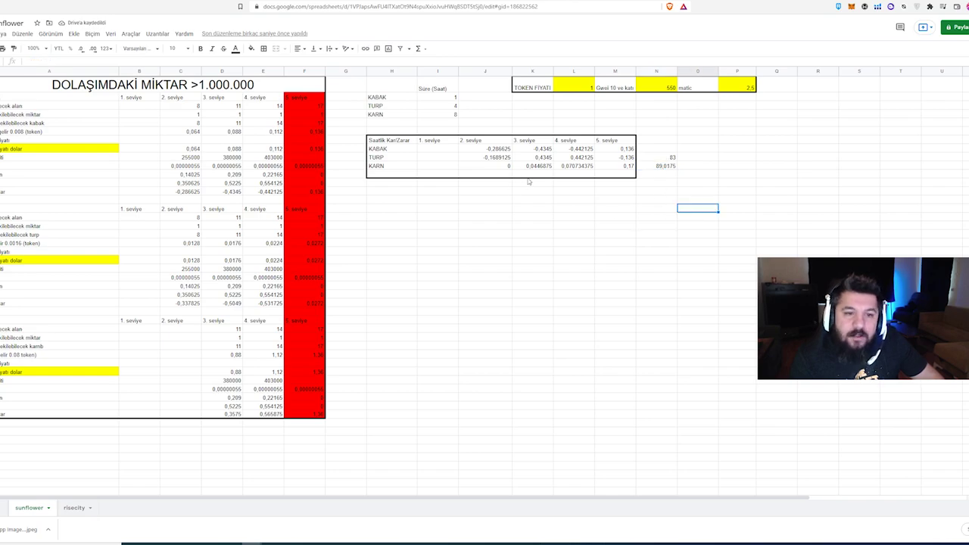
pyautogui.click(534, 167)
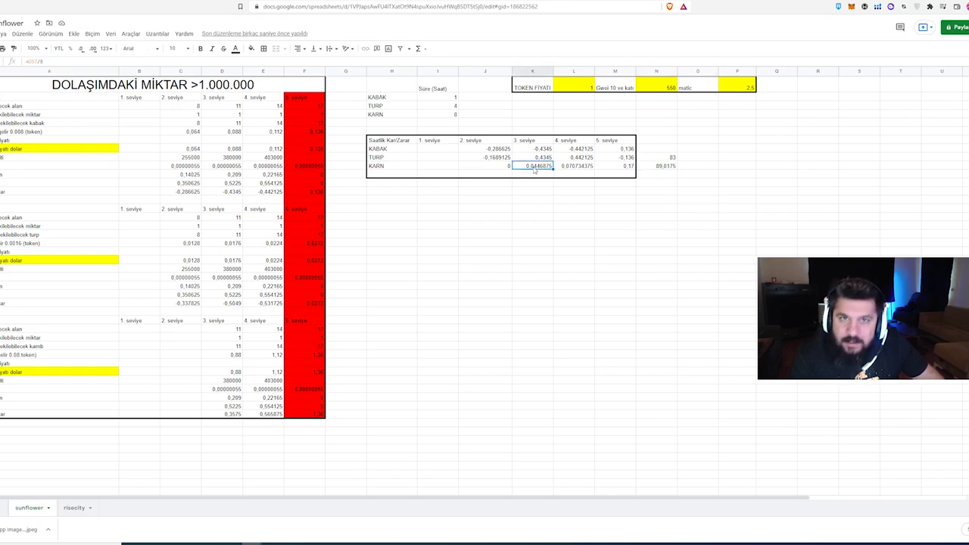
pyautogui.click(530, 175)
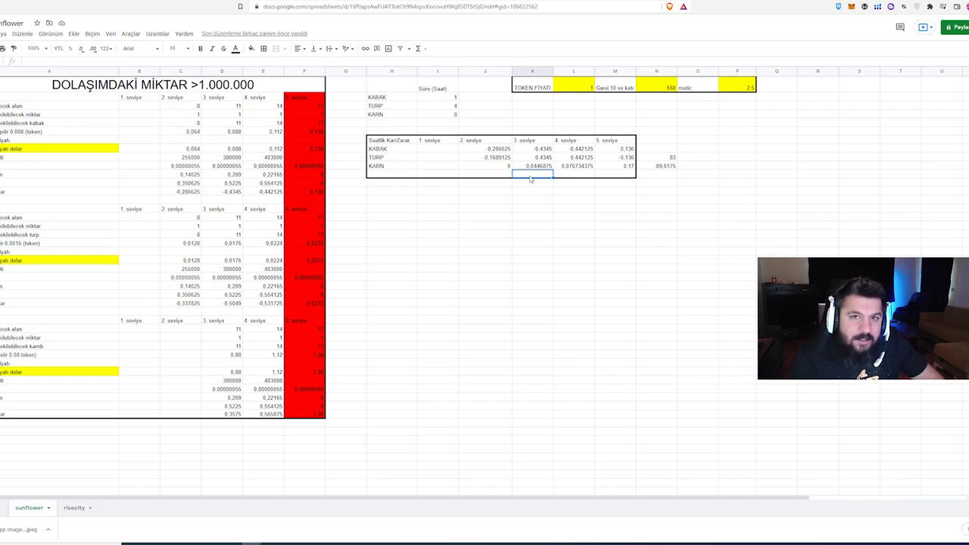
pyautogui.click(534, 168)
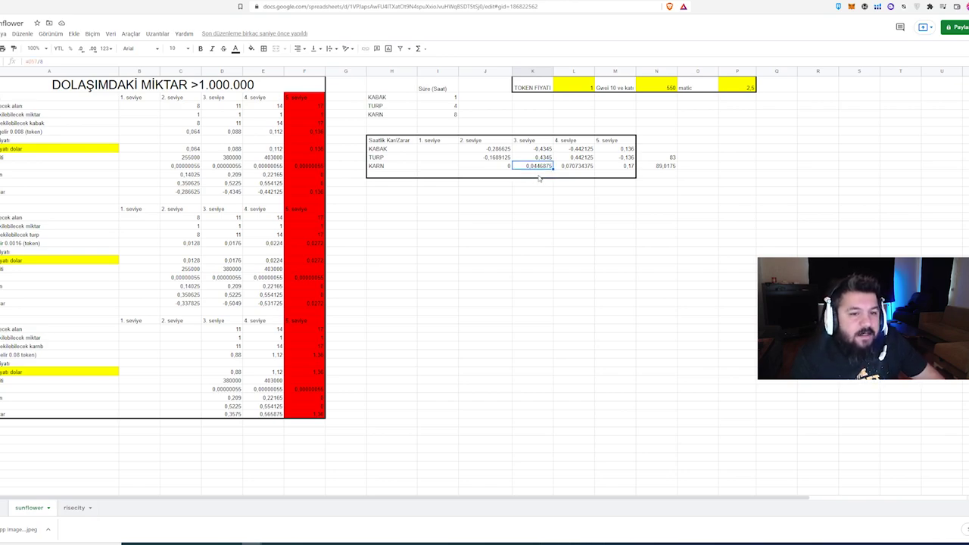
# Replace the 83 beside the TURP row with 20.
pyautogui.click(669, 157)
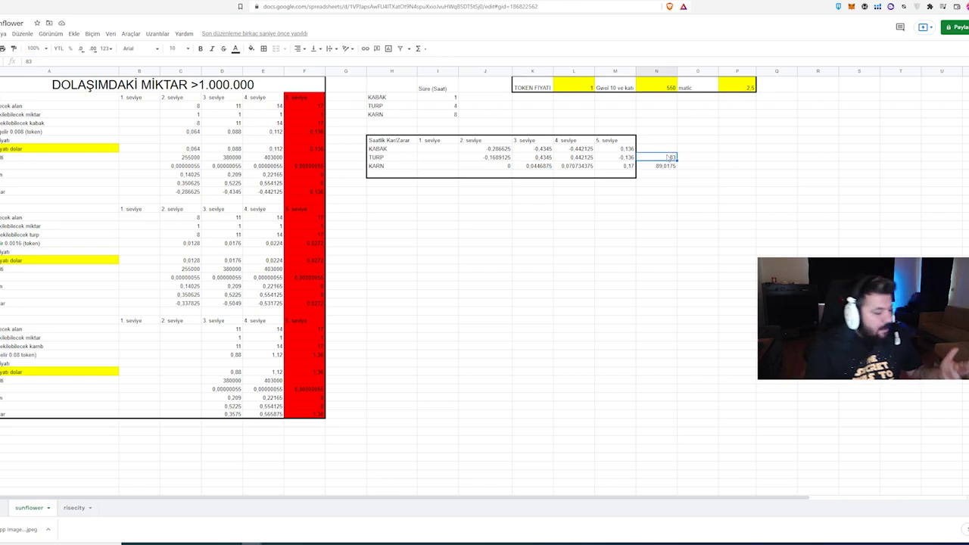
pyautogui.write('20')
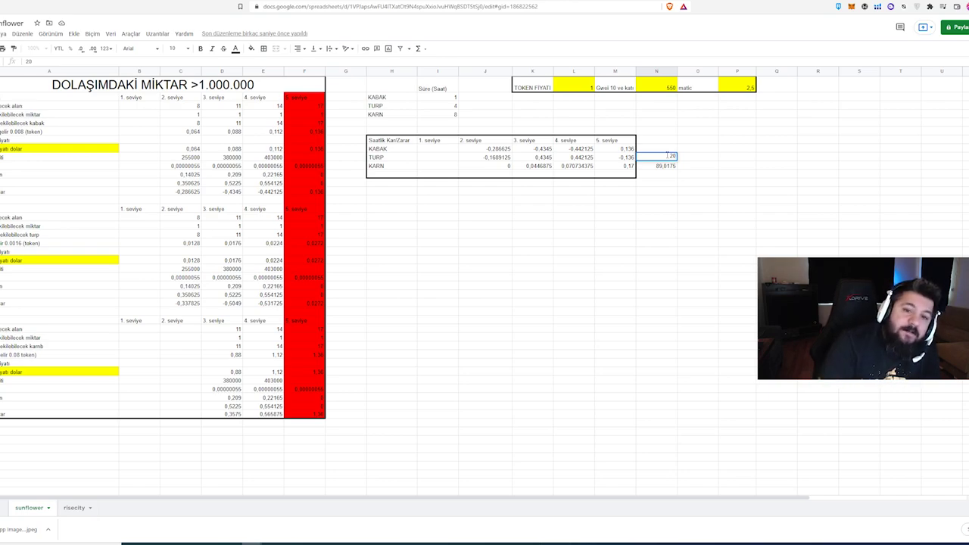
pyautogui.press('Return')
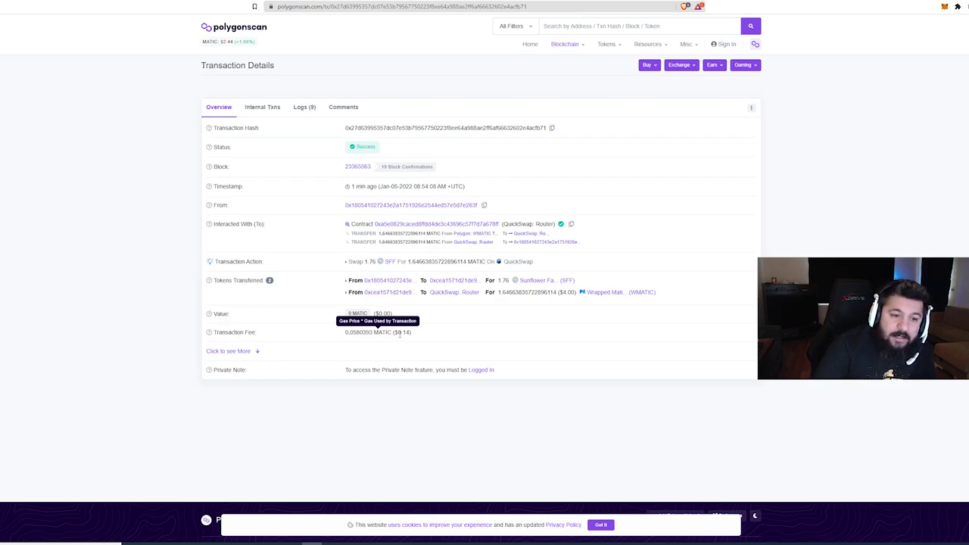
# Check the $0.14 transaction fee on Polygonscan and return to the sunflower sheet.
pyautogui.moveTo(395, 333)
pyautogui.mouseDown()
pyautogui.moveTo(411, 333)
pyautogui.moveTo(397, 333)
pyautogui.mouseUp()
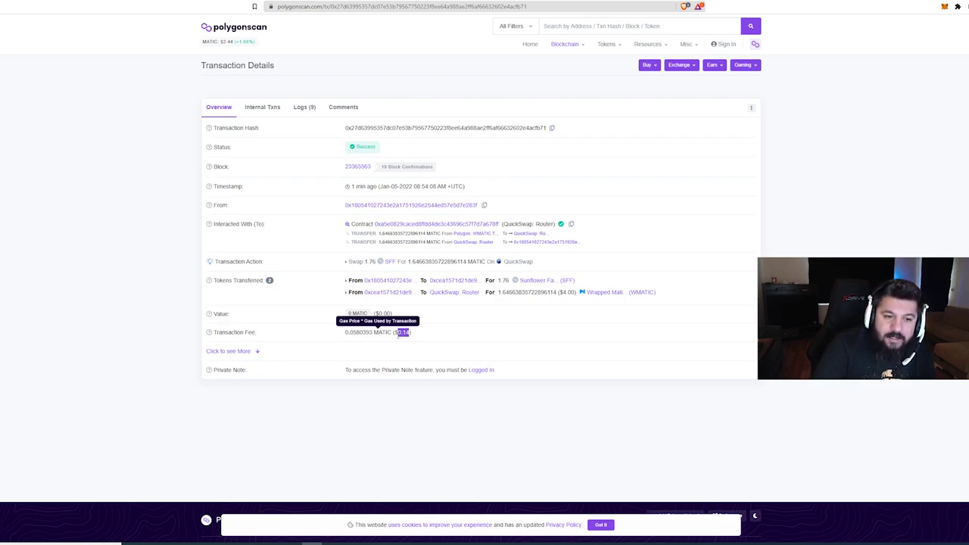
pyautogui.click(477, 356)
pyautogui.moveTo(254, 539)
pyautogui.click(264, 523)
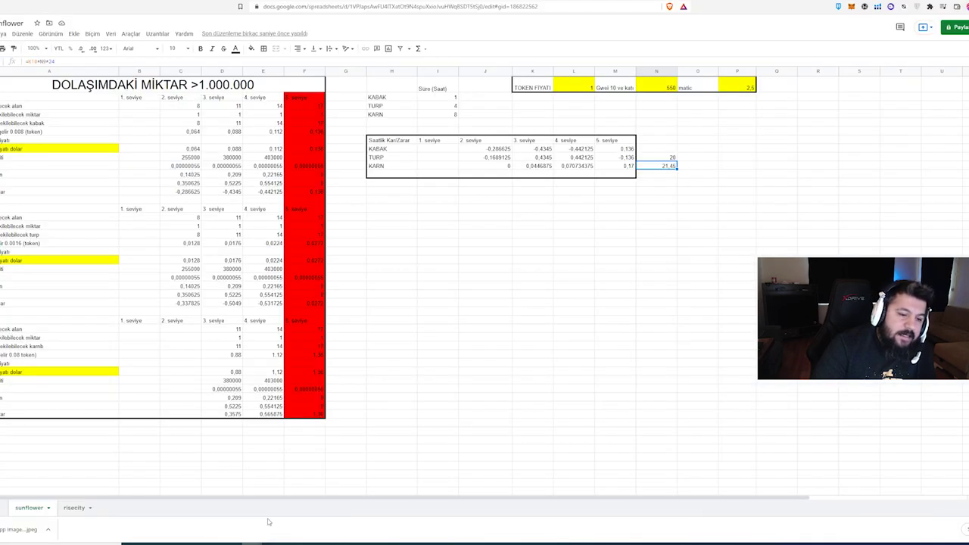
# Work out the fee cost of 20 × 0.14 in Calculator.
pyautogui.click(695, 166)
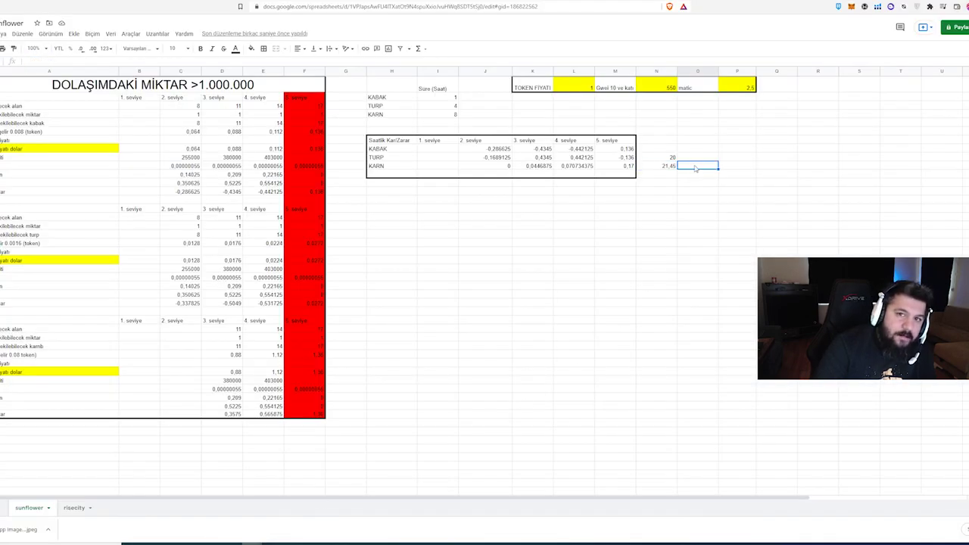
pyautogui.hotkey('alt', 'Tab')
pyautogui.click(630, 414)
pyautogui.click(665, 414)
pyautogui.click(594, 378)
pyautogui.click(595, 340)
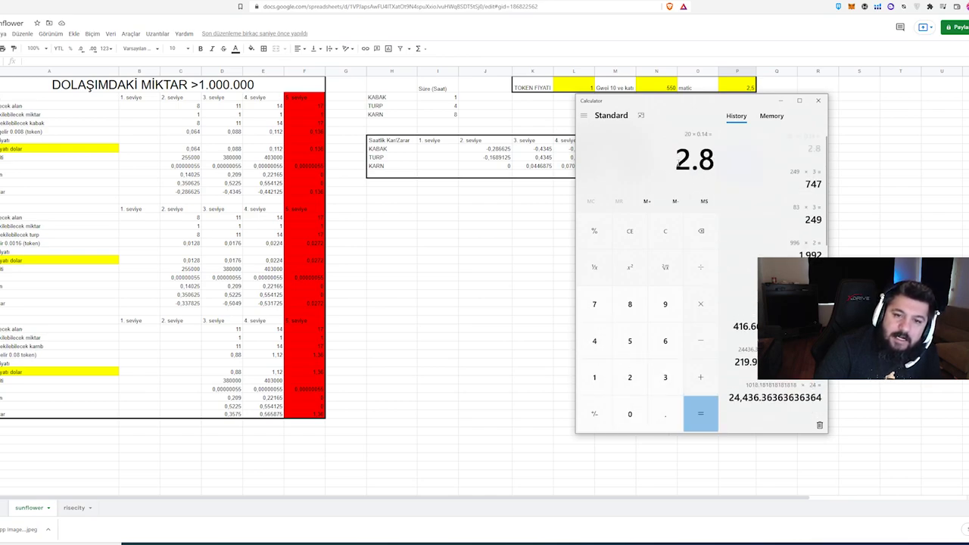
pyautogui.hotkey('alt', 'Tab')
# Enter the 2,8 fee cost beside 21,45, then reopen the wallet on QuickSwap.
pyautogui.write('2')
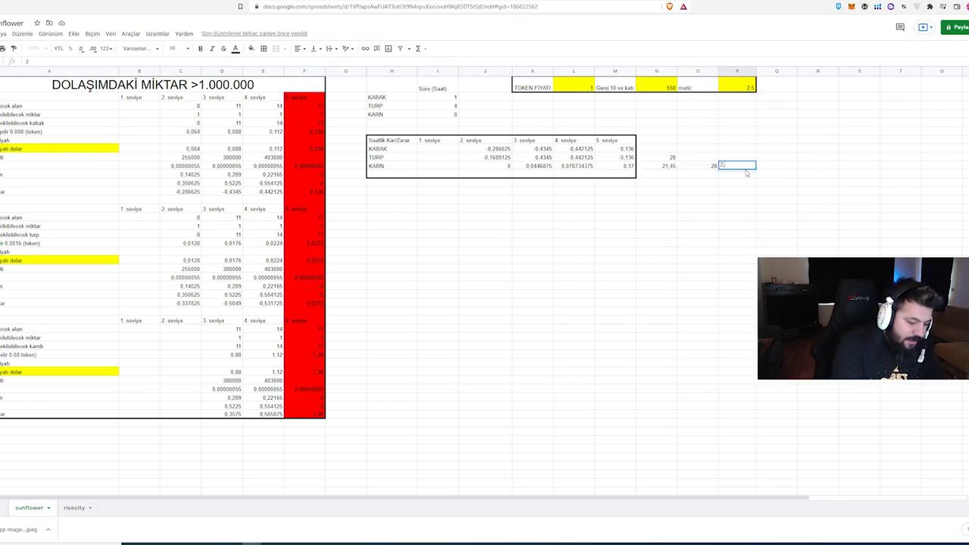
pyautogui.press('Return')
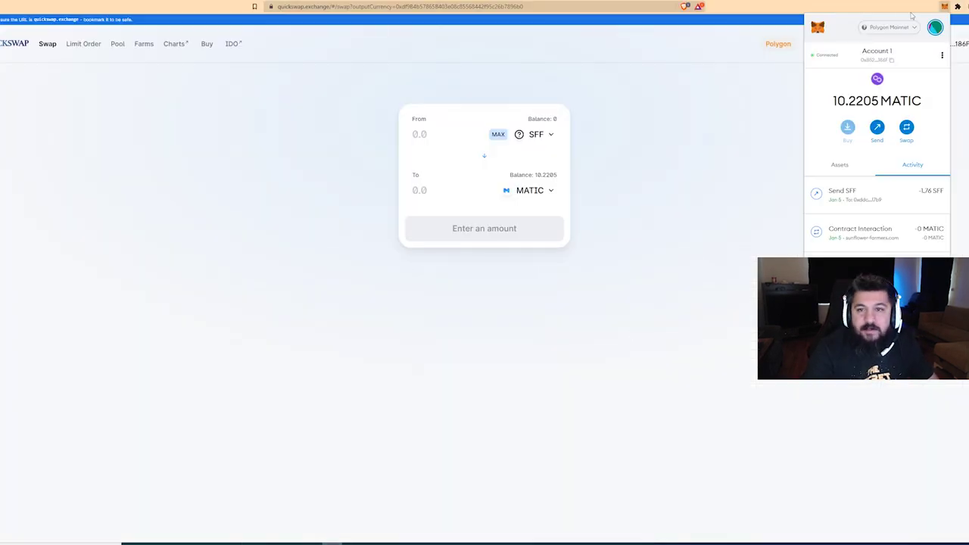
pyautogui.click(944, 8)
pyautogui.click(944, 8)
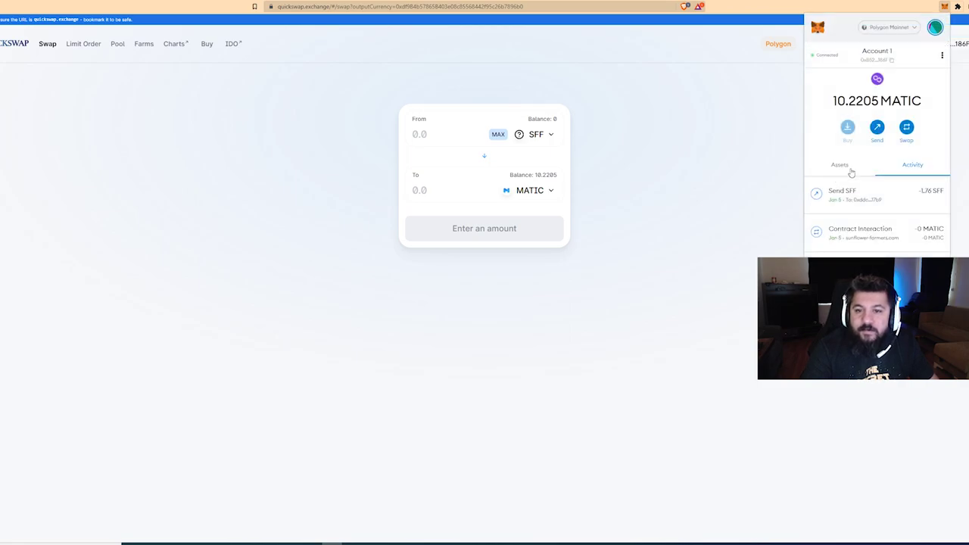
# Confirm the SFF token is already imported in MetaMask by pasting its contract address.
pyautogui.click(848, 165)
pyautogui.scroll(-1, 863, 220)
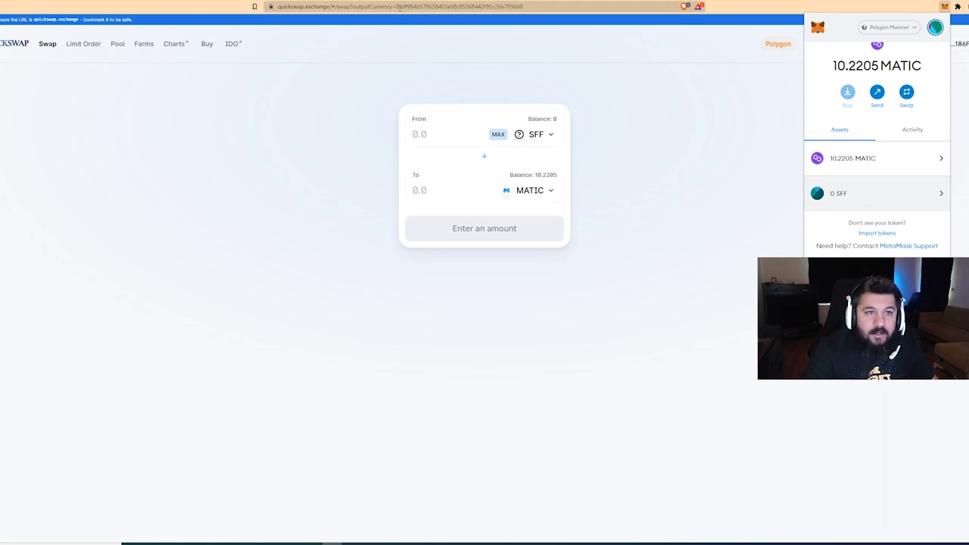
pyautogui.doubleClick(411, 8)
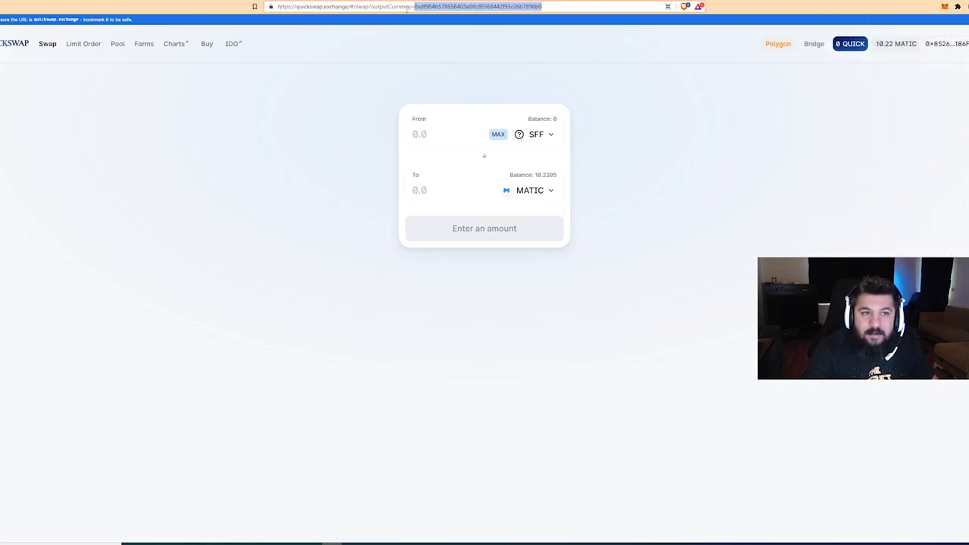
pyautogui.click(944, 6)
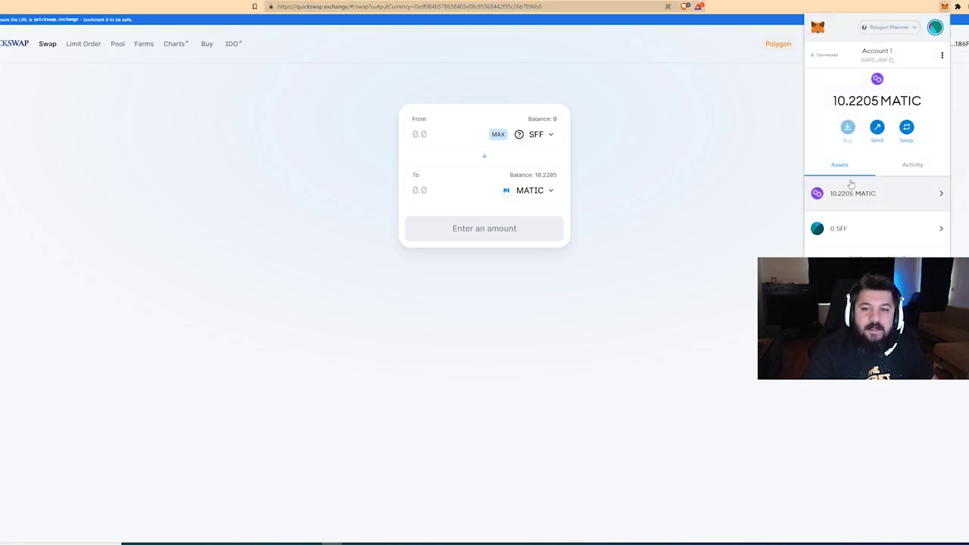
pyautogui.scroll(-1, 878, 189)
pyautogui.click(887, 233)
pyautogui.hotkey('ctrl', 'v')
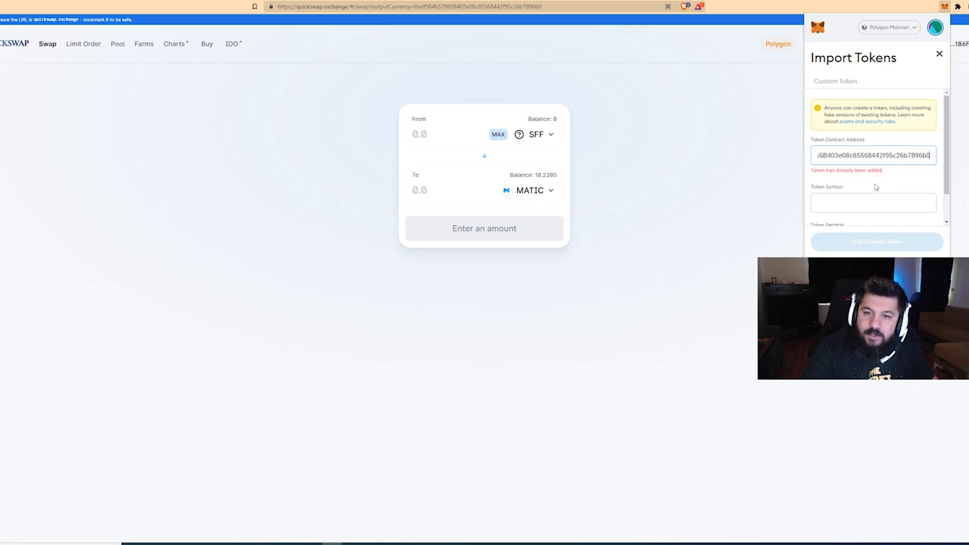
pyautogui.moveTo(817, 172); pyautogui.dragTo(865, 173)
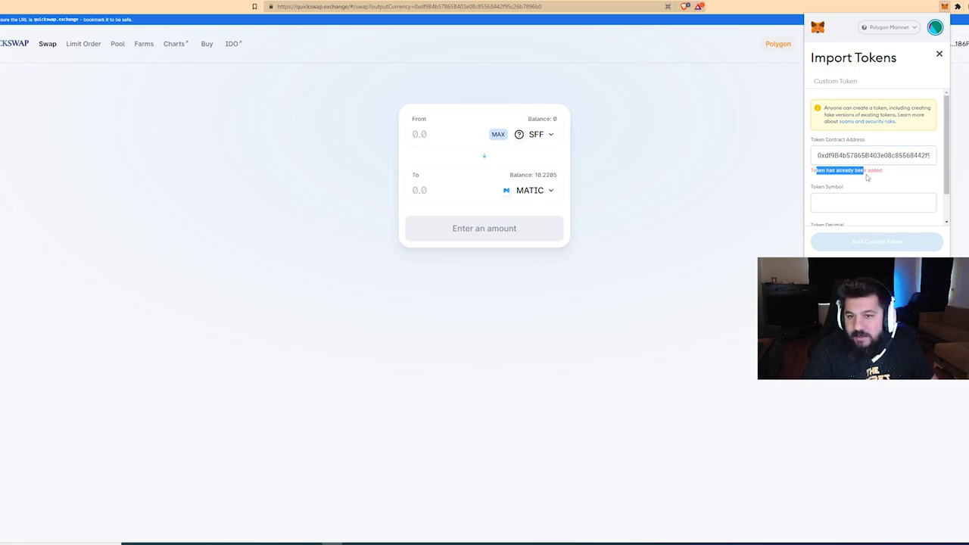
pyautogui.click(859, 194)
pyautogui.scroll(-1, 848, 179)
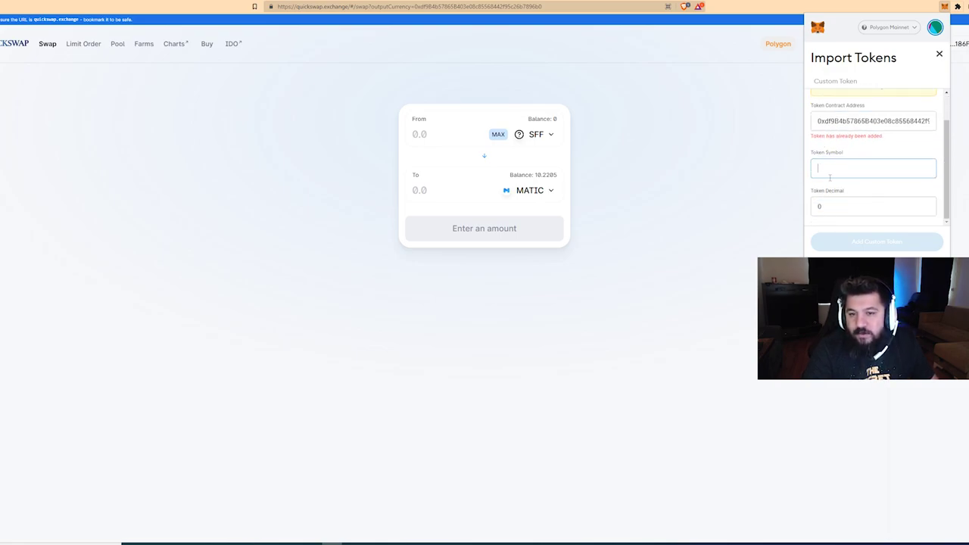
pyautogui.click(939, 54)
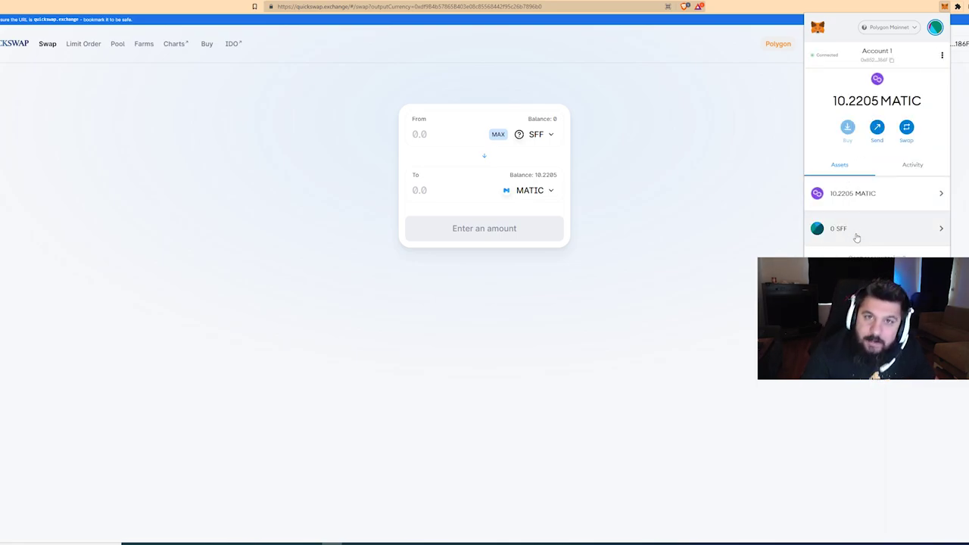
# Fill in a send of the full SFF balance to the deposit address, then cancel it.
pyautogui.click(856, 238)
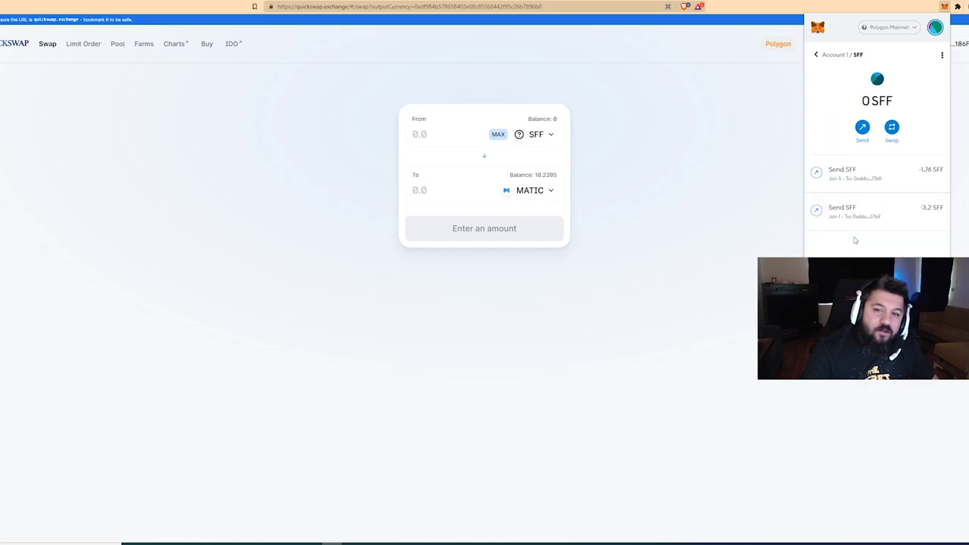
pyautogui.click(860, 130)
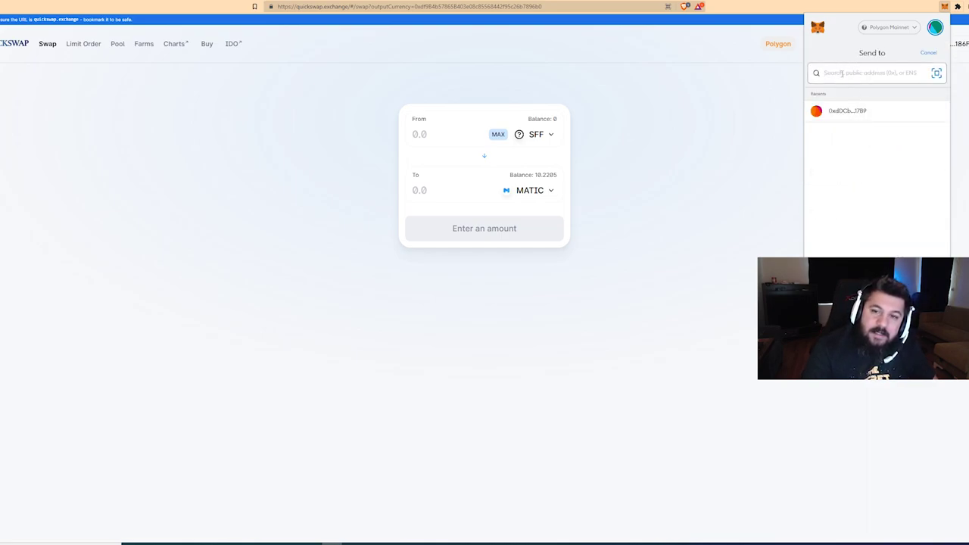
pyautogui.write('0xdf9B4b67865B403e08c85568442f95c26b7896b0')
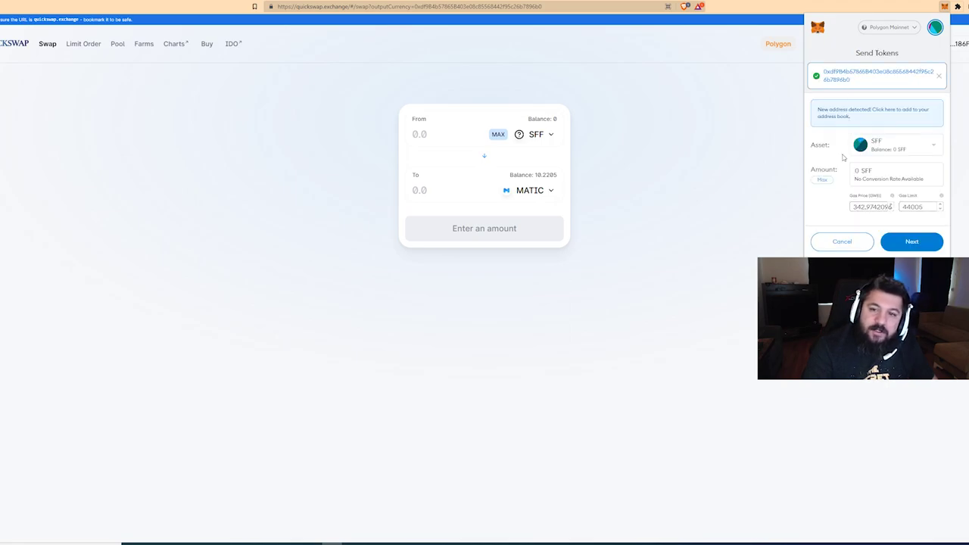
pyautogui.click(823, 179)
pyautogui.doubleClick(858, 206)
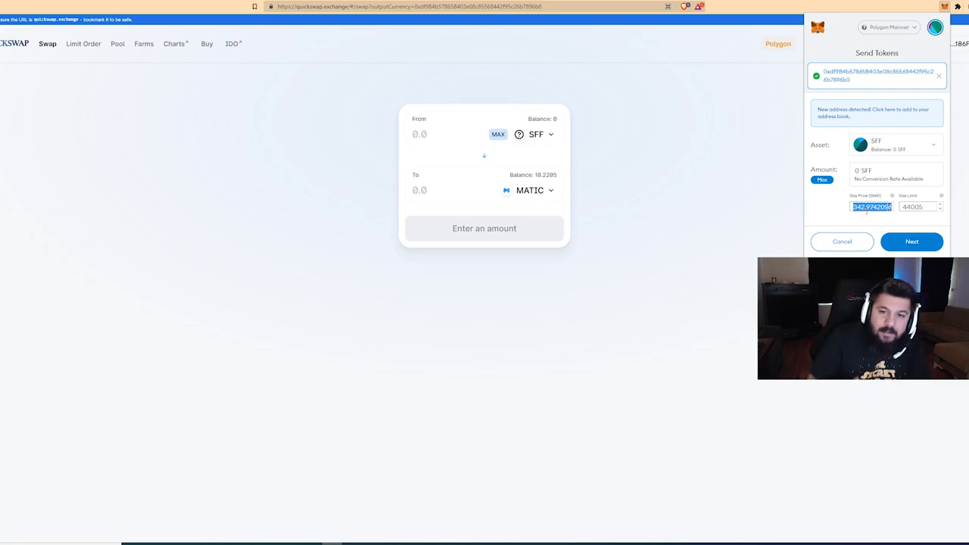
pyautogui.click(850, 240)
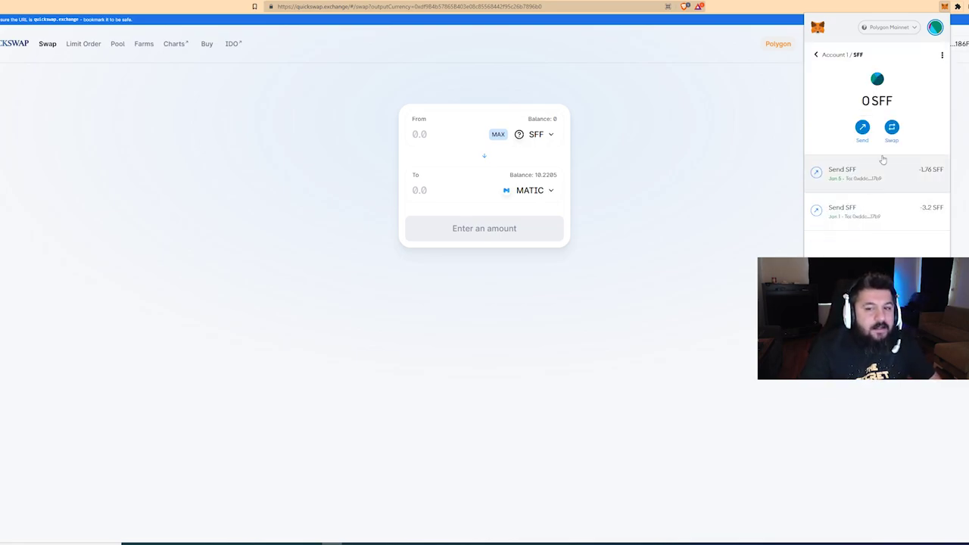
# Close the wallet and return to the Polygonscan swap transaction.
pyautogui.click(720, 156)
pyautogui.moveTo(312, 543)
pyautogui.click(312, 515)
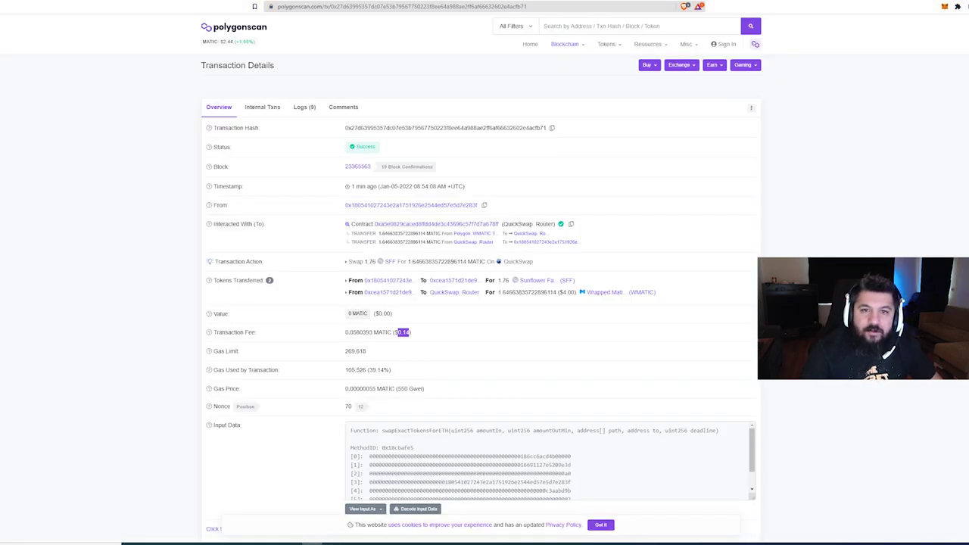
# Open the latest 1.76 SFF transfer on Polygonscan and note its $0.03 fee.
pyautogui.click(387, 280)
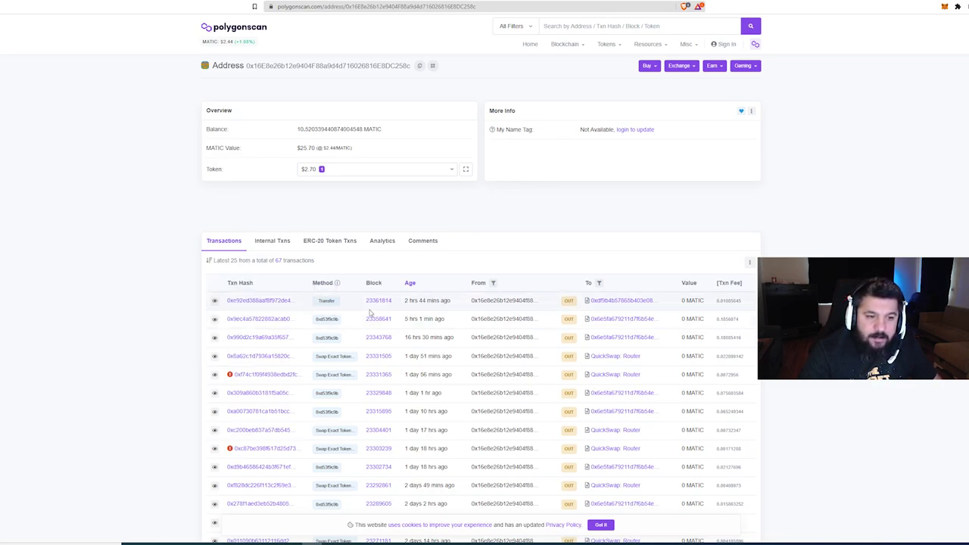
pyautogui.click(258, 301)
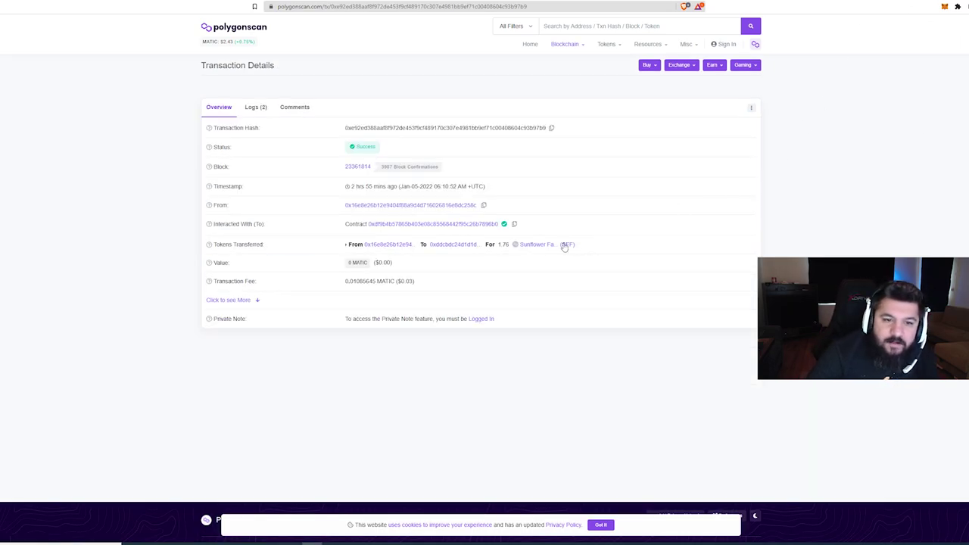
pyautogui.moveTo(497, 243); pyautogui.dragTo(512, 245)
pyautogui.click(537, 262)
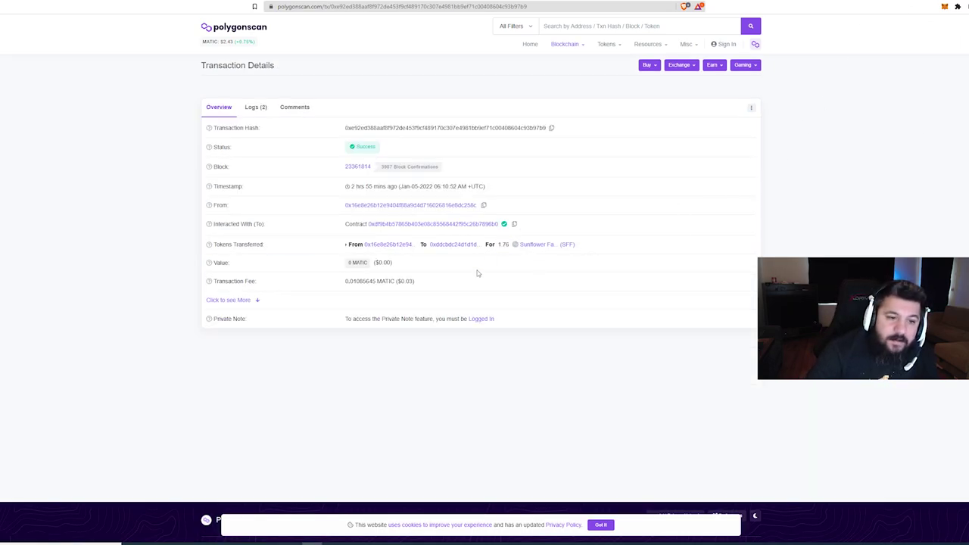
pyautogui.moveTo(395, 280); pyautogui.dragTo(420, 286)
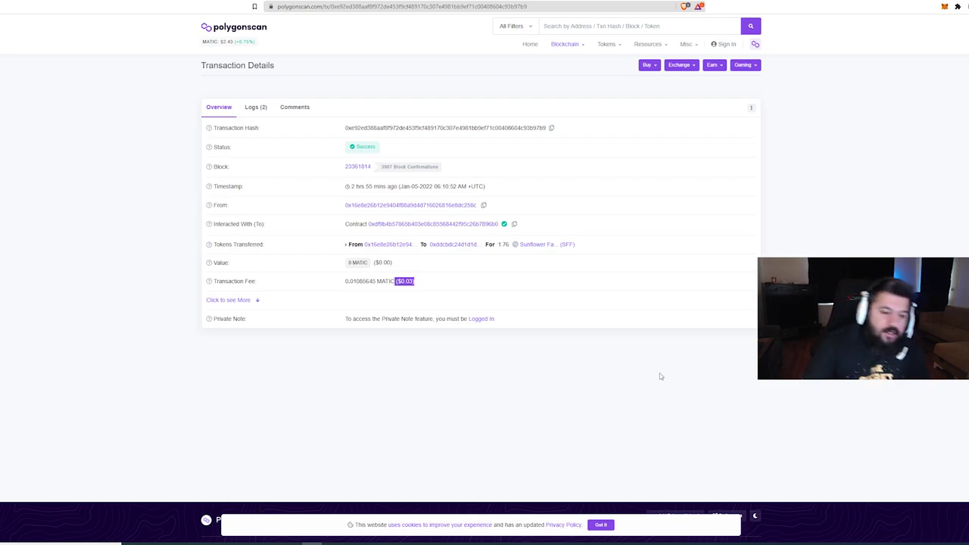
pyautogui.moveTo(244, 539)
pyautogui.click(214, 522)
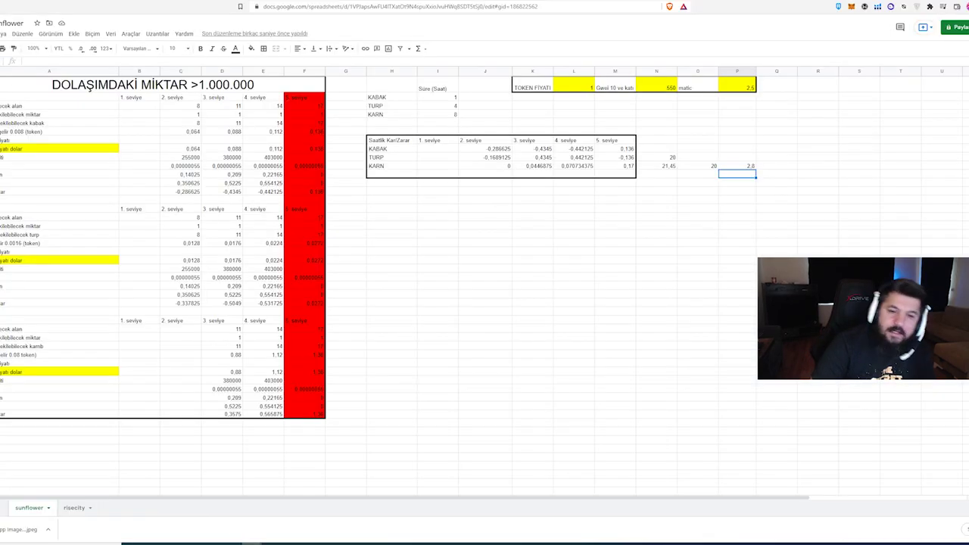
# Add a row under the KARN figures with 20, 0.03 and 0.6 in columns O, P, Q.
pyautogui.click(710, 184)
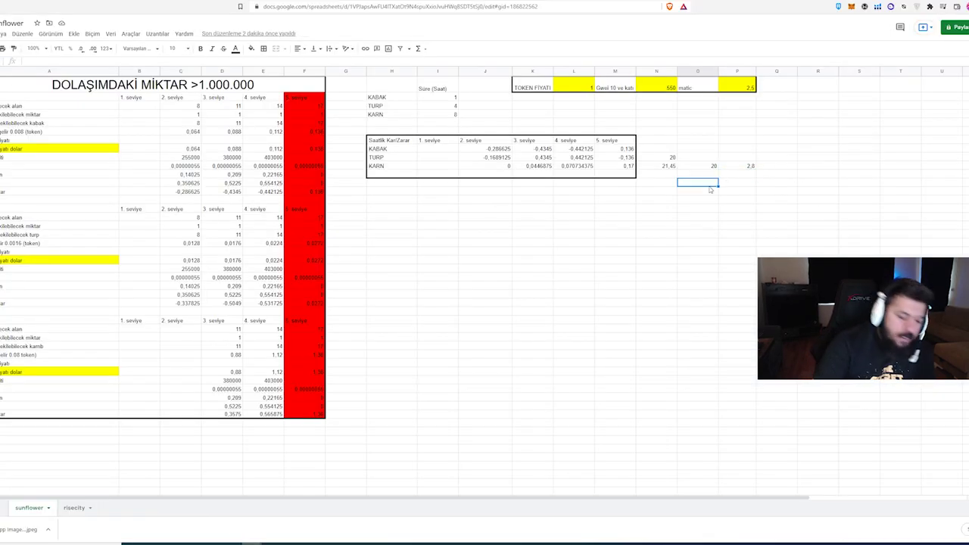
pyautogui.write('20')
pyautogui.press('Tab')
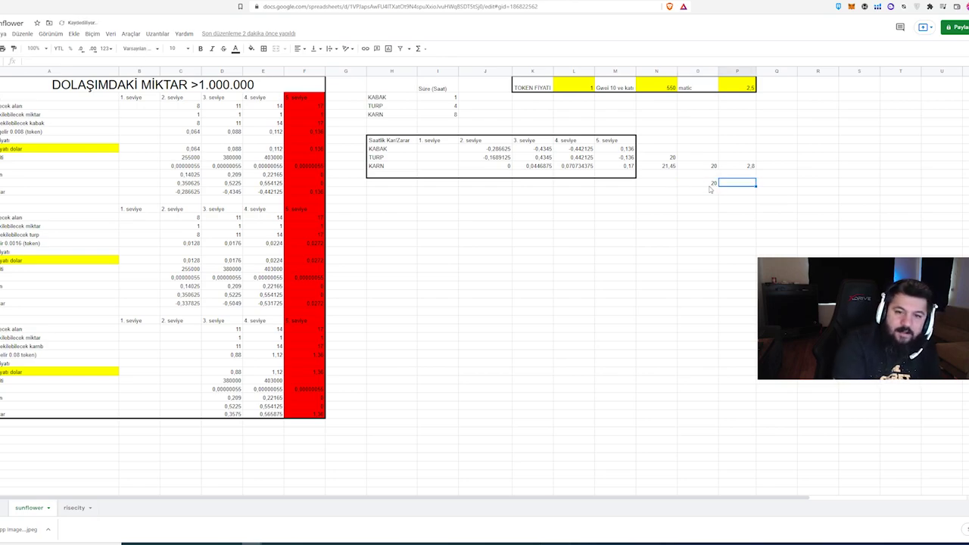
pyautogui.write('0.0')
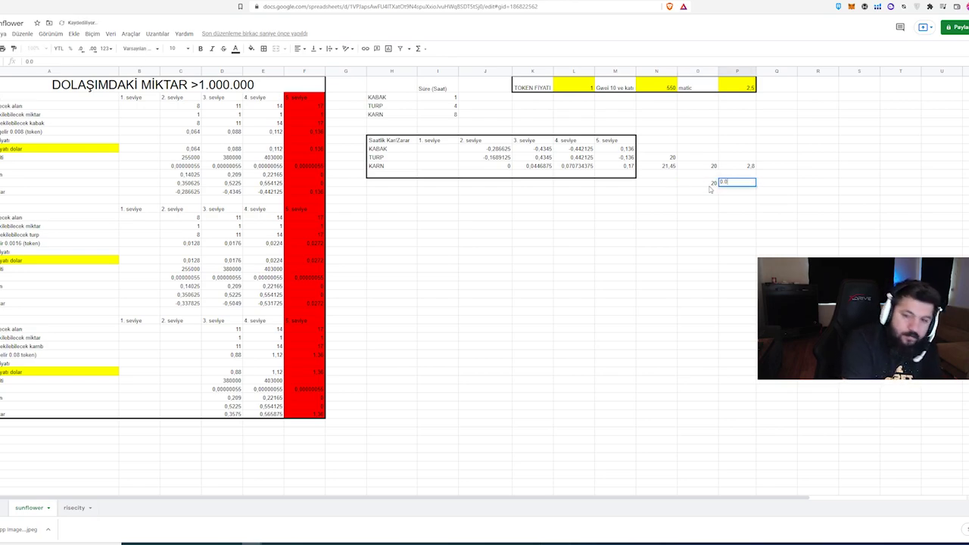
pyautogui.write('3')
pyautogui.press('Return')
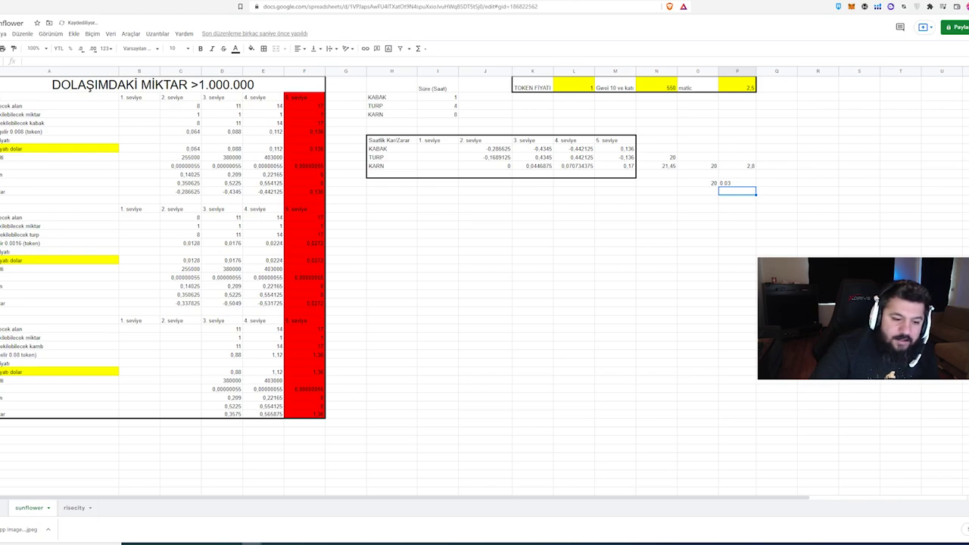
pyautogui.click(788, 185)
pyautogui.write('0.6')
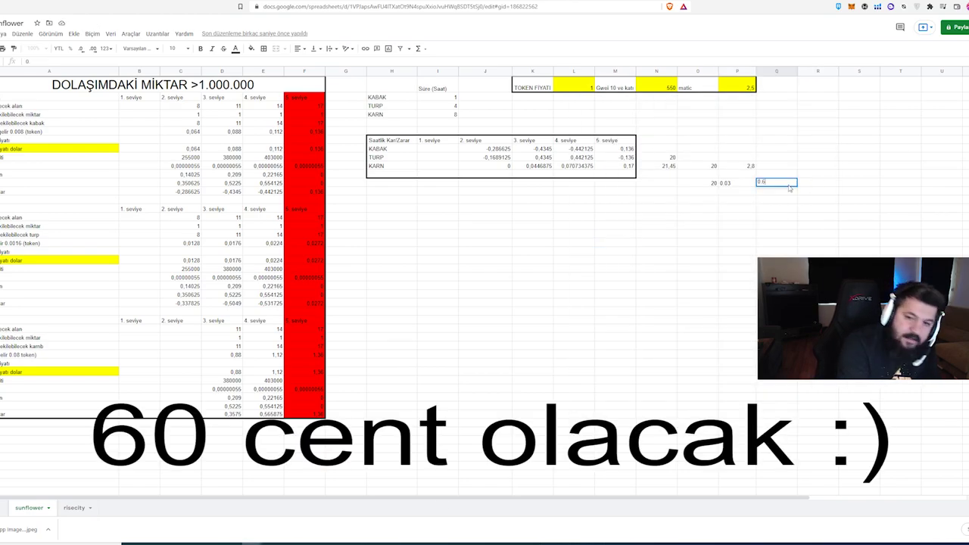
pyautogui.press('Return')
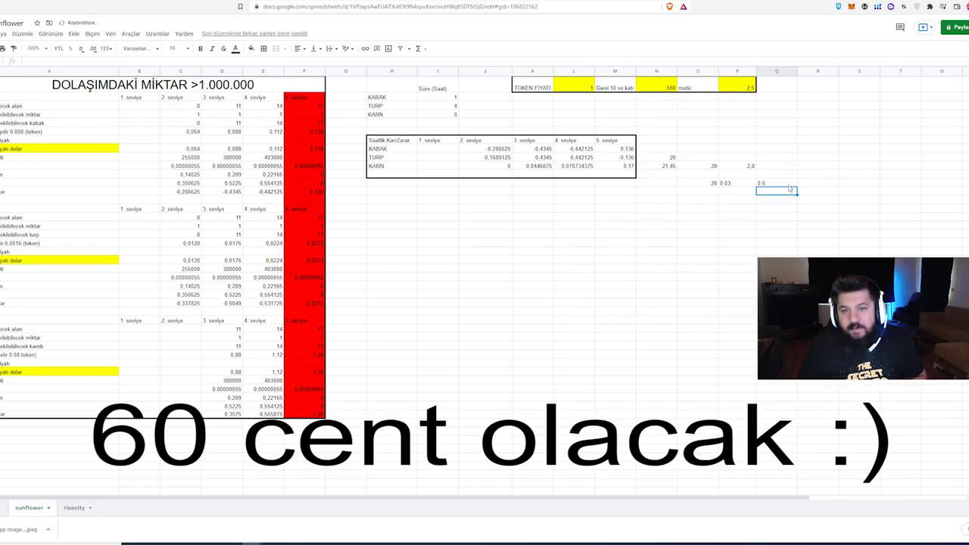
pyautogui.click(773, 184)
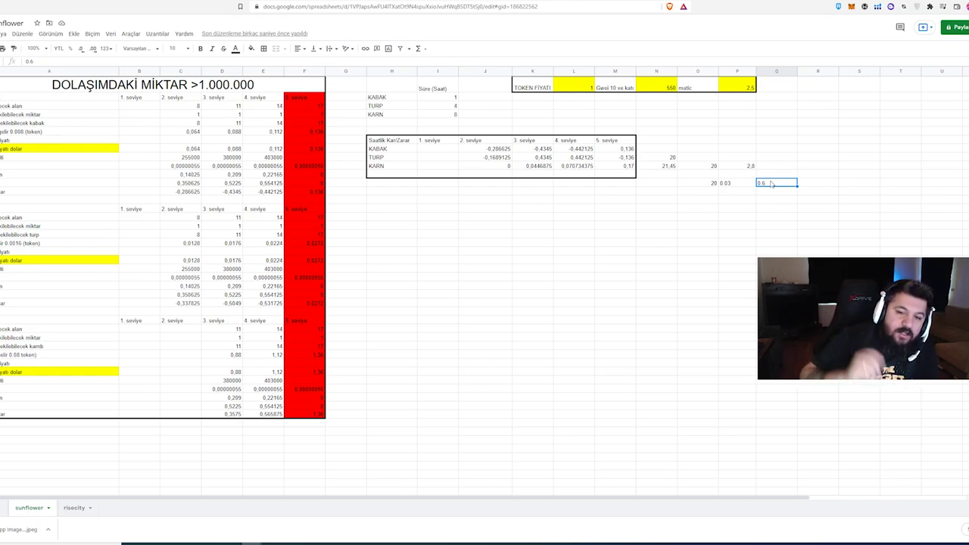
pyautogui.hotkey('alt', 'Tab')
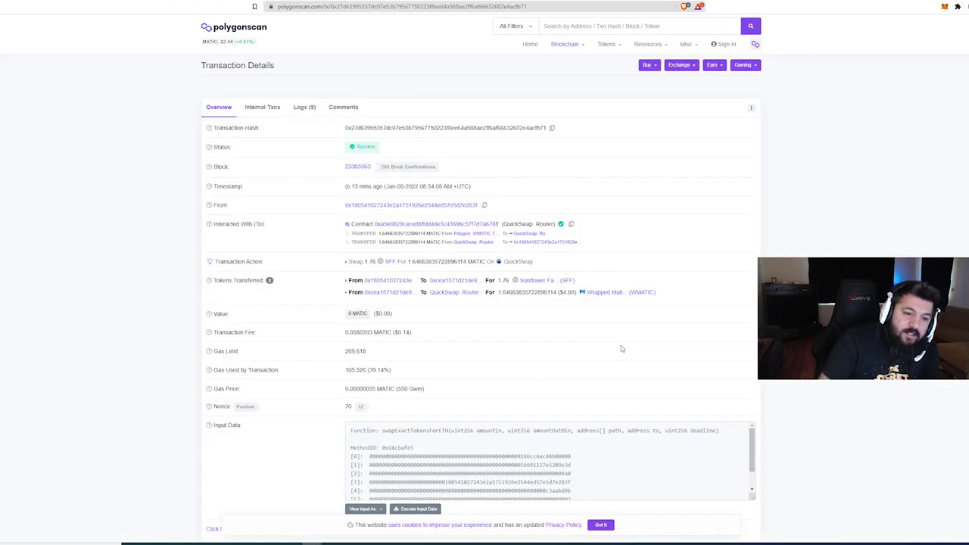
# Review the swap's $0.14 transaction fee and 269,618 gas limit on Polygonscan.
pyautogui.moveTo(402, 333); pyautogui.dragTo(412, 333)
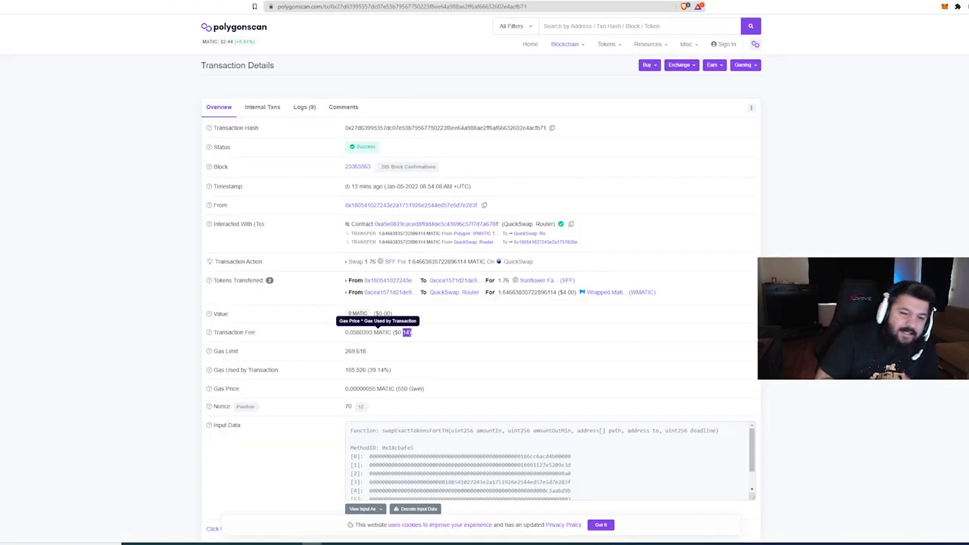
pyautogui.click(391, 365)
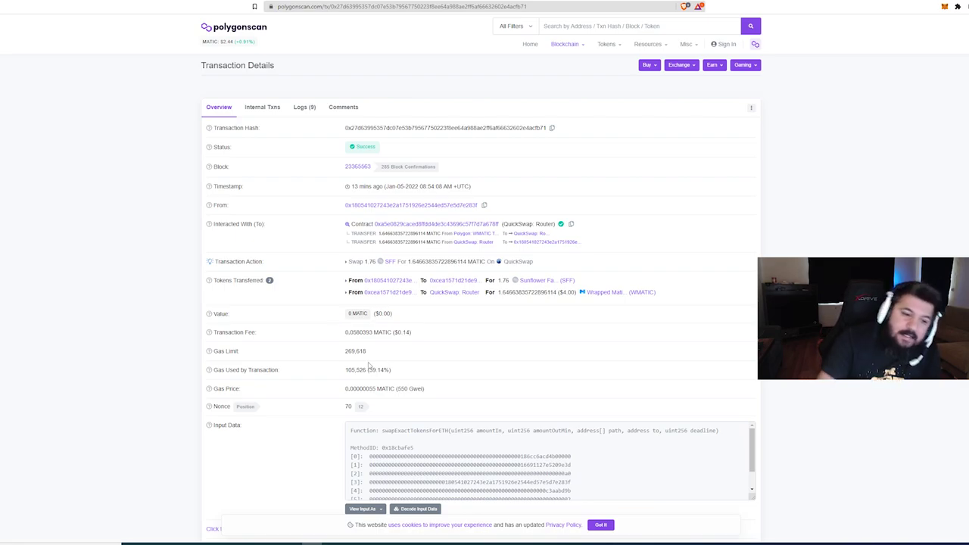
pyautogui.moveTo(345, 353); pyautogui.dragTo(377, 356)
pyautogui.click(376, 355)
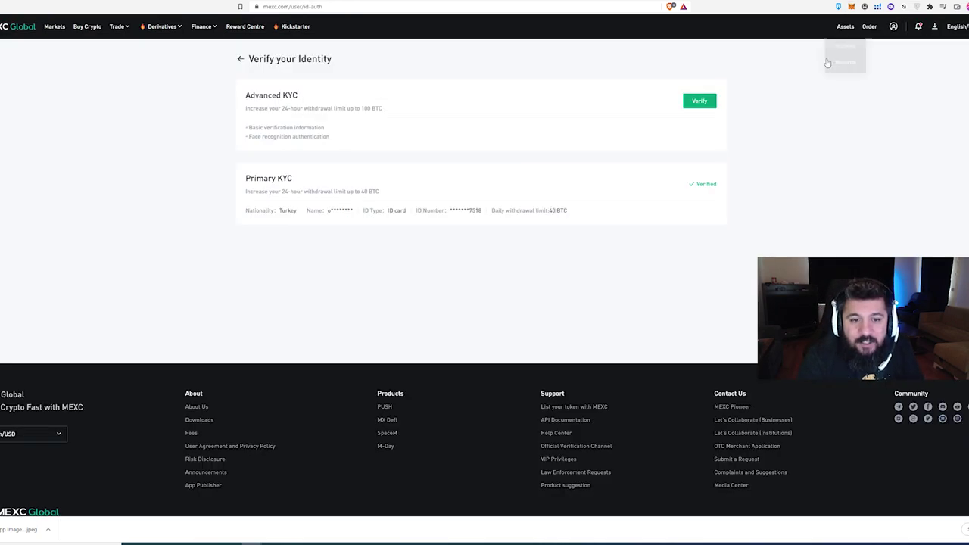
# Check the Primary KYC status, then choose Sunflower Farm (SFF) as the MEXC deposit token.
pyautogui.moveTo(244, 194); pyautogui.dragTo(443, 201)
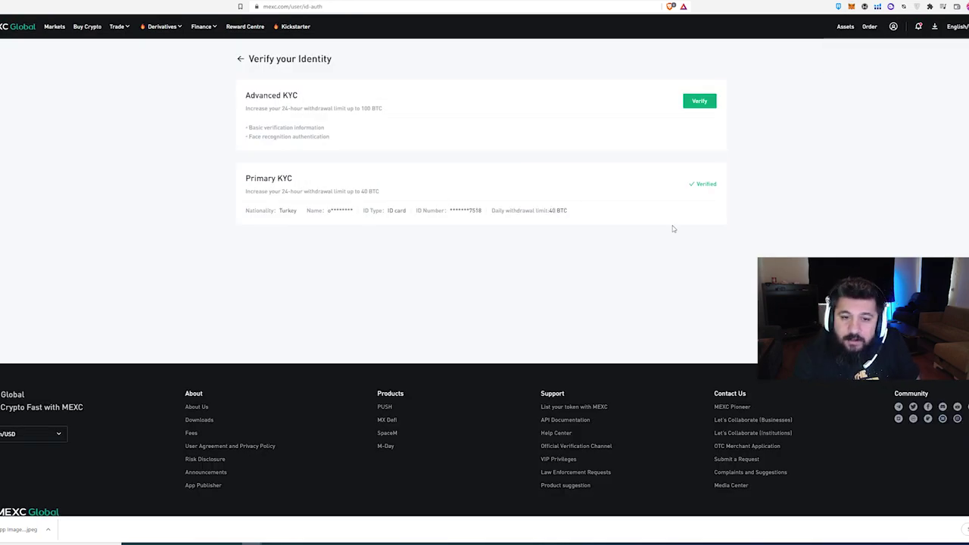
pyautogui.moveTo(695, 185); pyautogui.dragTo(726, 191)
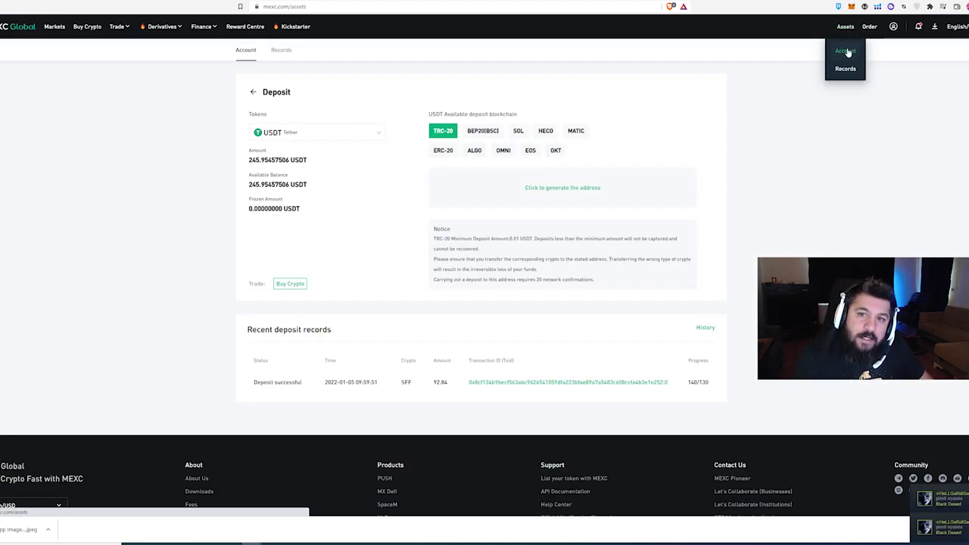
pyautogui.click(846, 51)
pyautogui.click(547, 75)
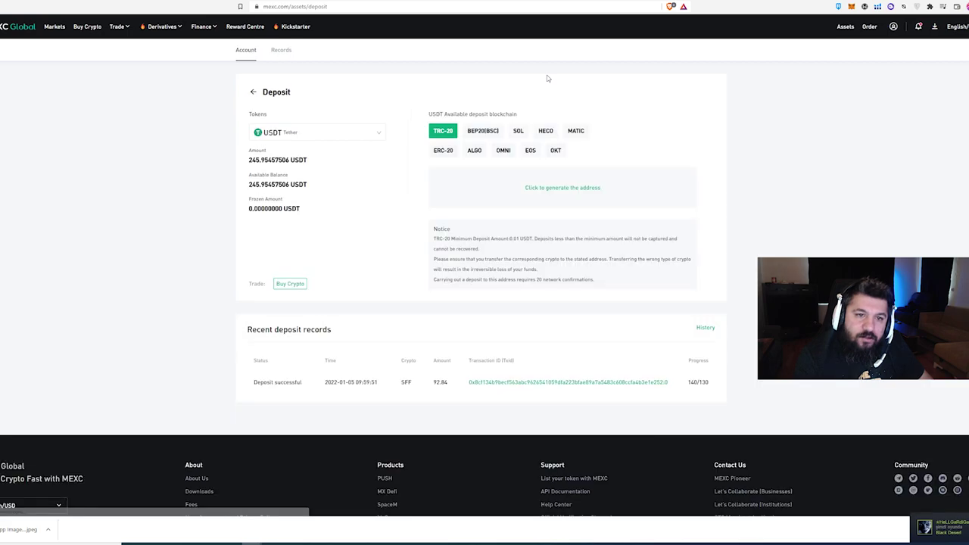
pyautogui.click(307, 136)
pyautogui.click(303, 155)
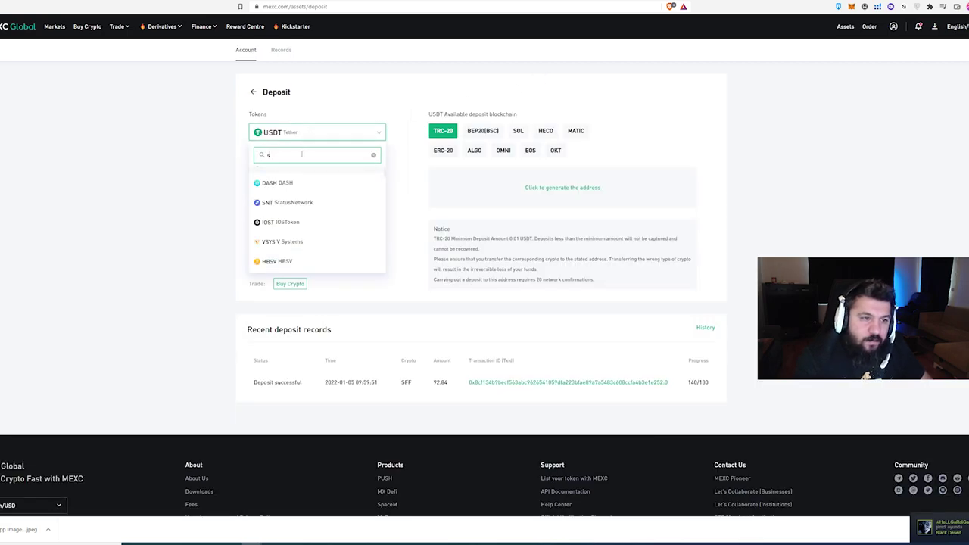
pyautogui.write('sff')
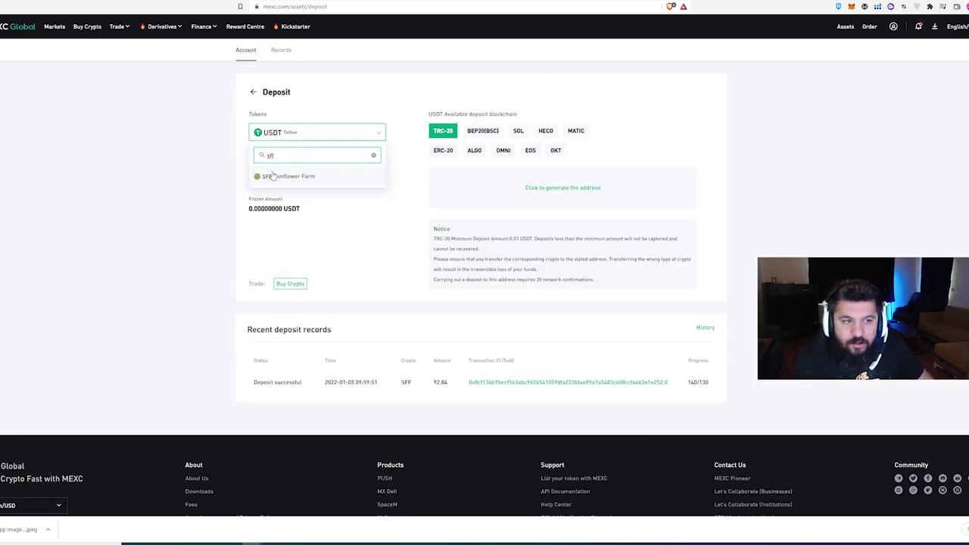
pyautogui.click(274, 176)
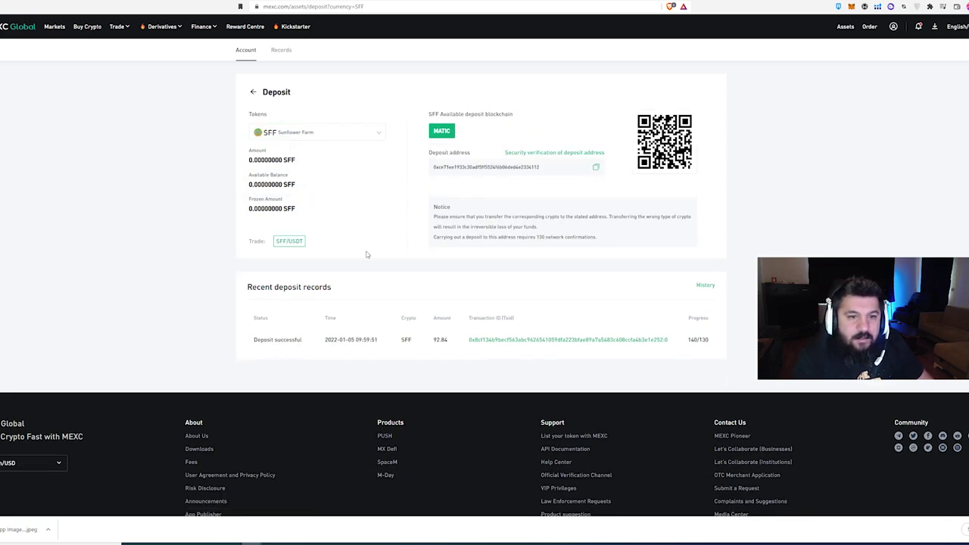
# Note the 92.84 SFF deposit and copy the SFF deposit address.
pyautogui.moveTo(274, 342); pyautogui.dragTo(456, 346)
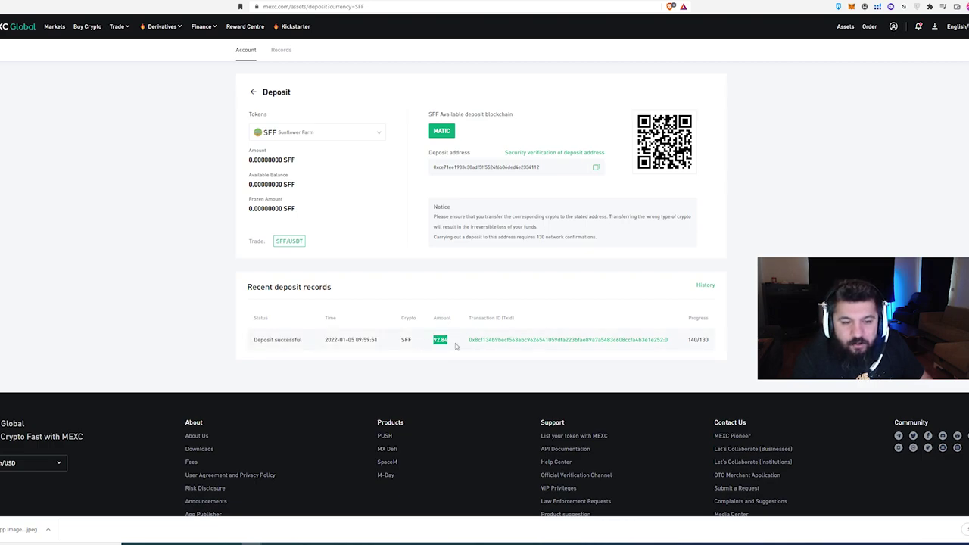
pyautogui.click(455, 359)
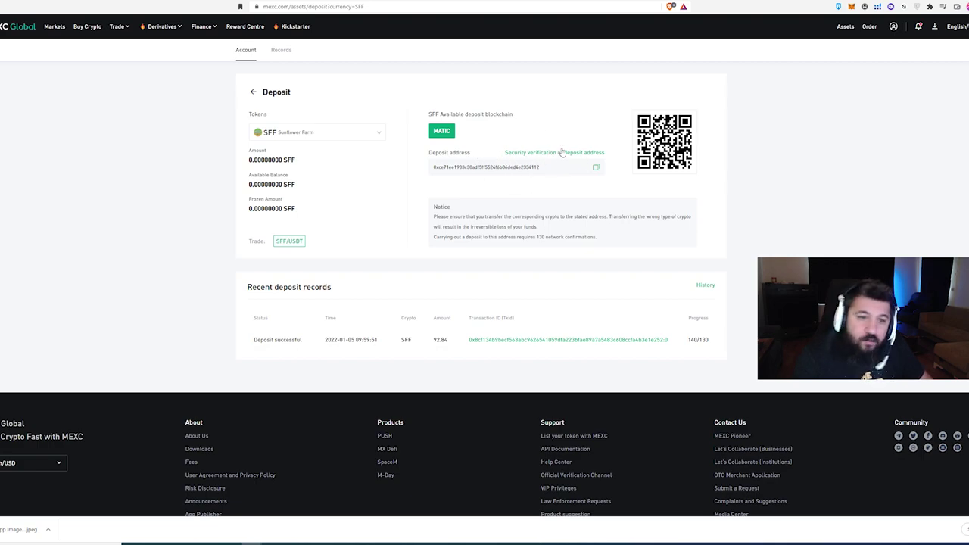
pyautogui.click(596, 168)
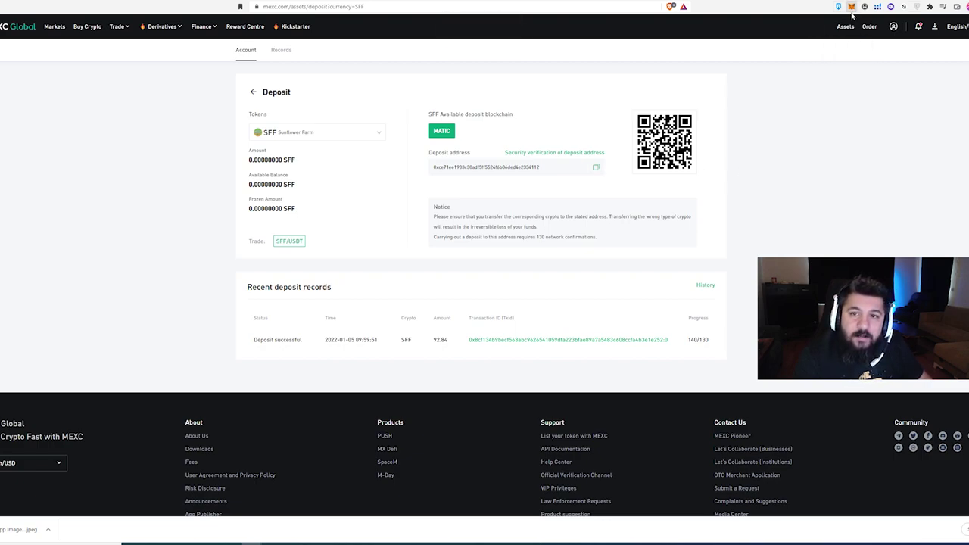
pyautogui.click(851, 7)
# Switch the MetaMask wallet to the Matic Mainnet network.
pyautogui.click(753, 168)
pyautogui.scroll(-10, 758, 207)
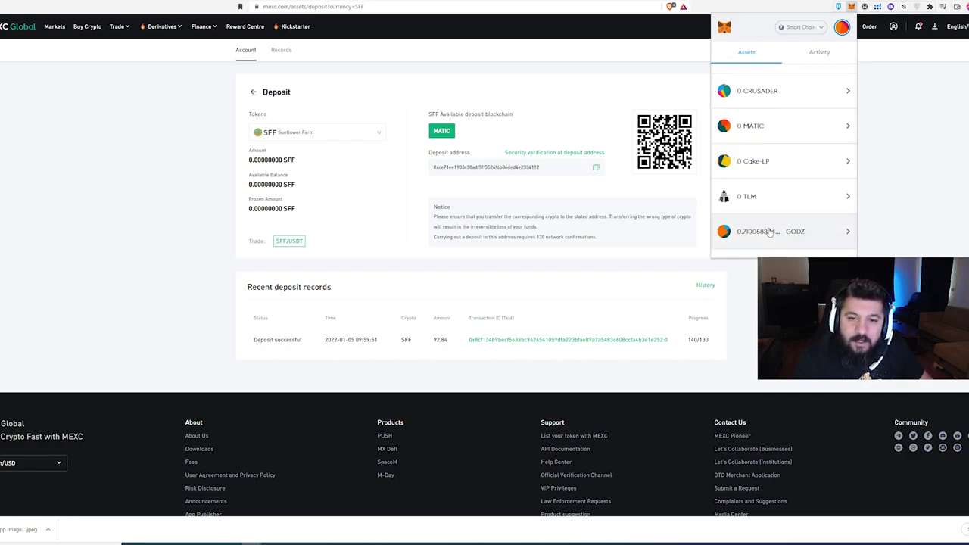
pyautogui.scroll(-4, 766, 200)
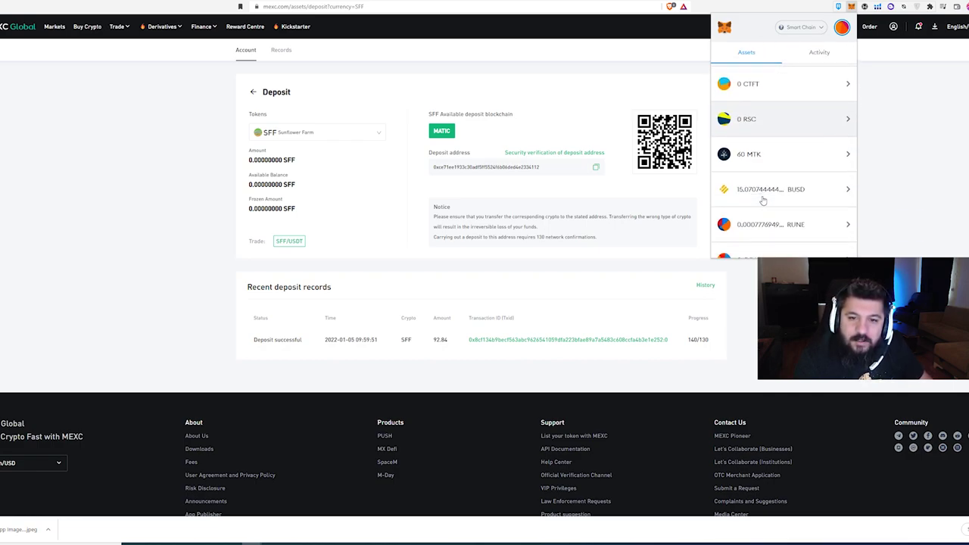
pyautogui.click(809, 29)
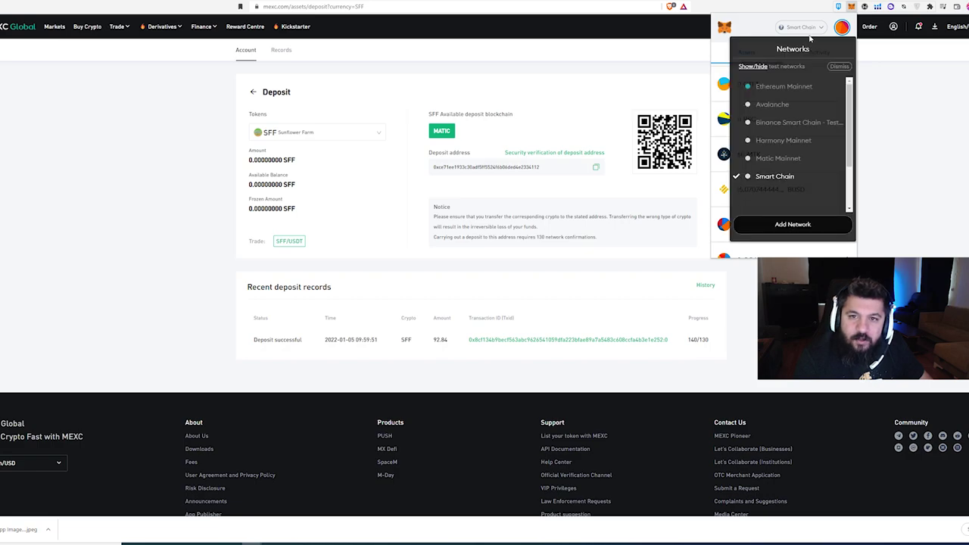
pyautogui.click(787, 158)
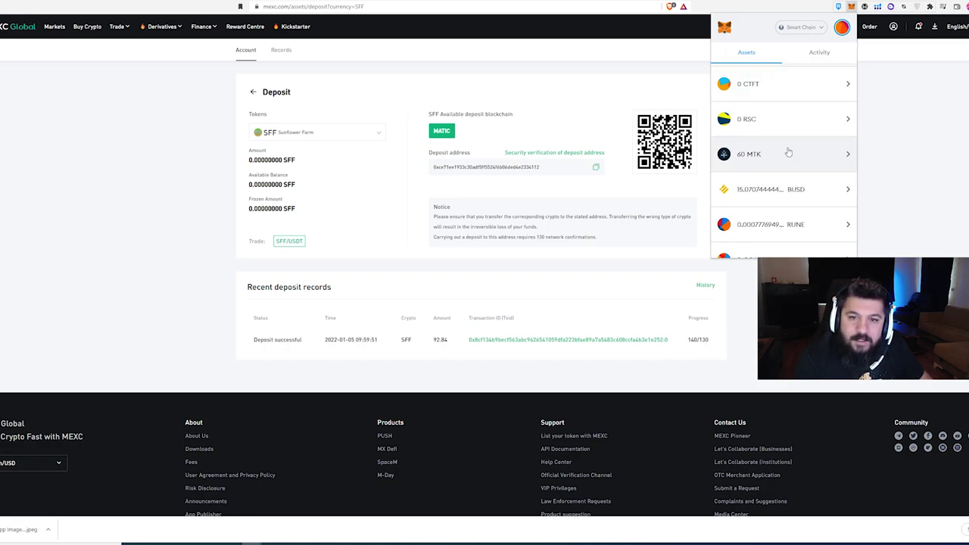
pyautogui.click(819, 63)
pyautogui.click(748, 74)
pyautogui.scroll(-3, 757, 152)
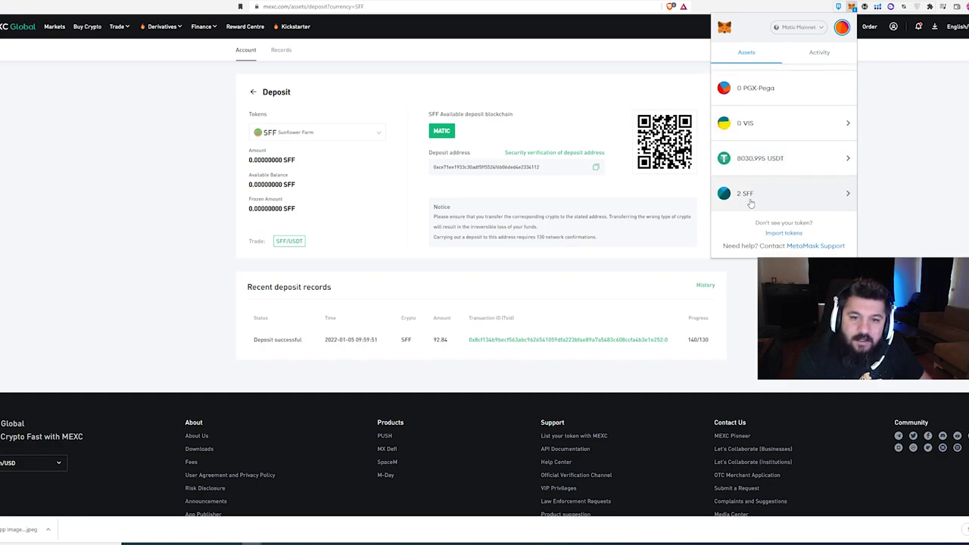
# Fill in a send of the full 2 SFF to the MEXC deposit address, reviewing gas 370.
pyautogui.click(751, 201)
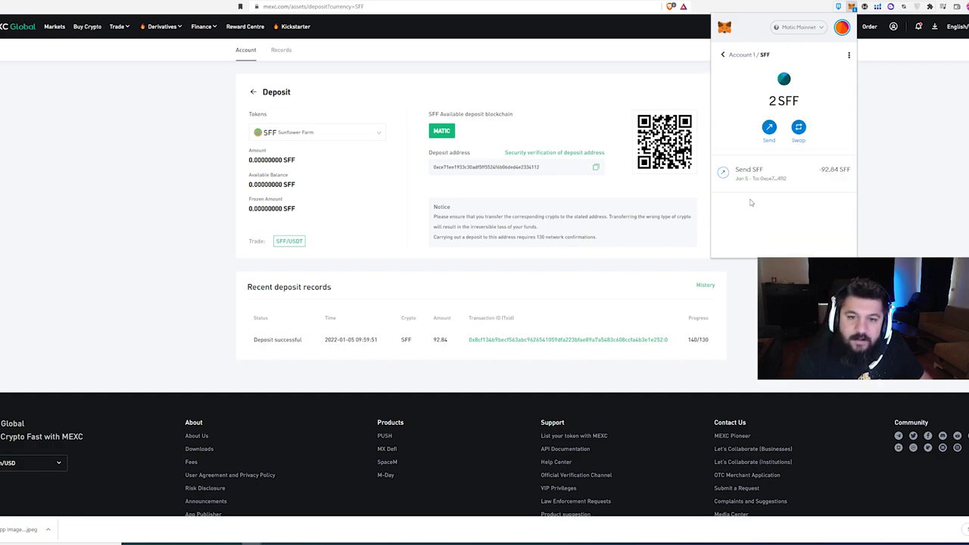
pyautogui.click(769, 131)
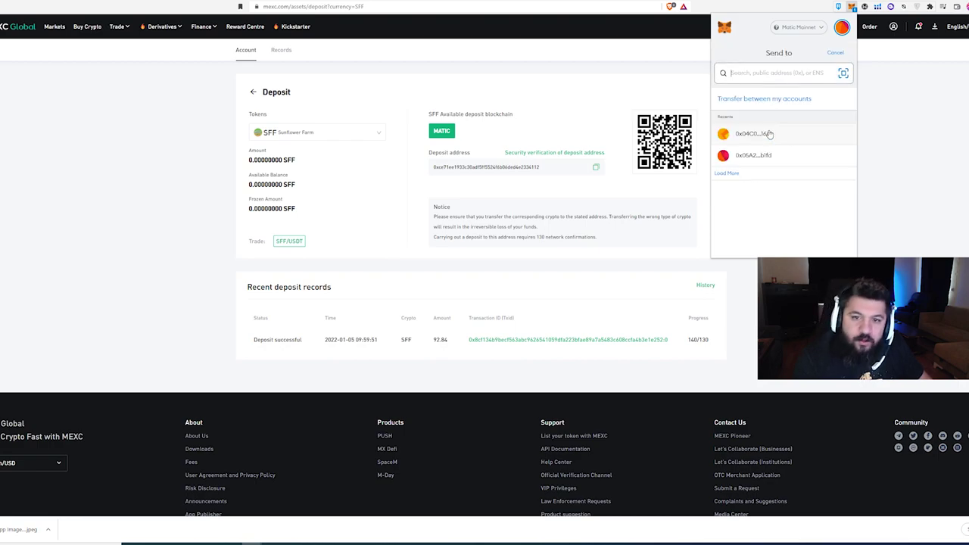
pyautogui.hotkey('ctrl', 'v')
pyautogui.click(728, 180)
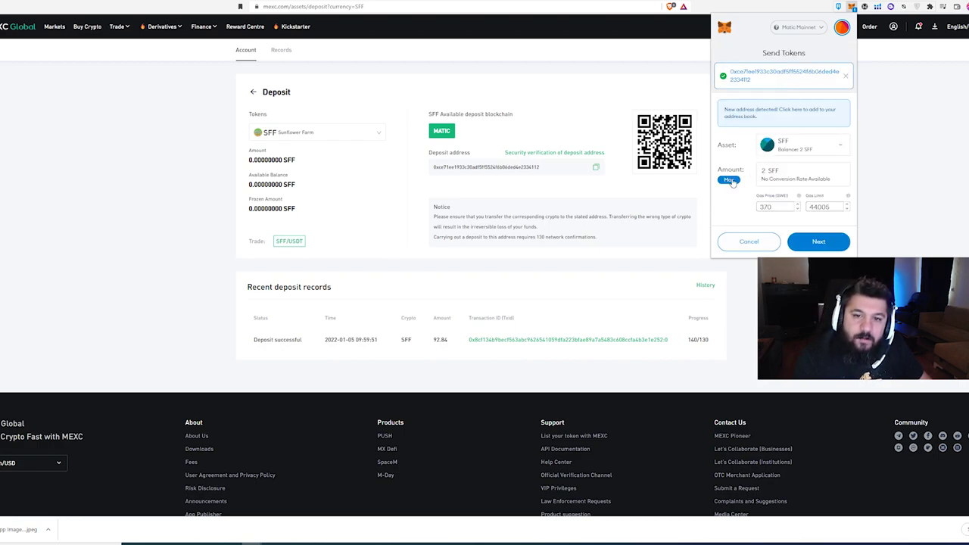
pyautogui.moveTo(774, 206); pyautogui.dragTo(756, 206)
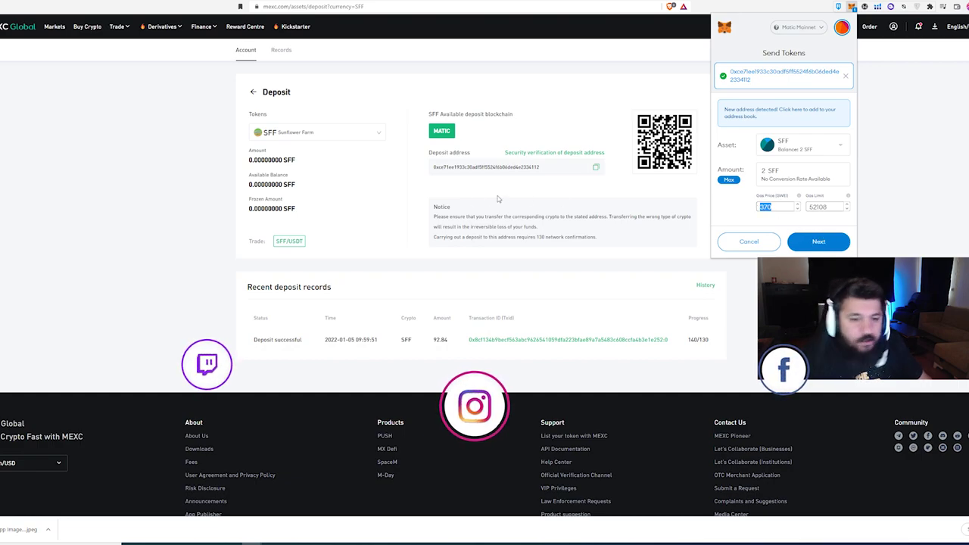
pyautogui.click(564, 281)
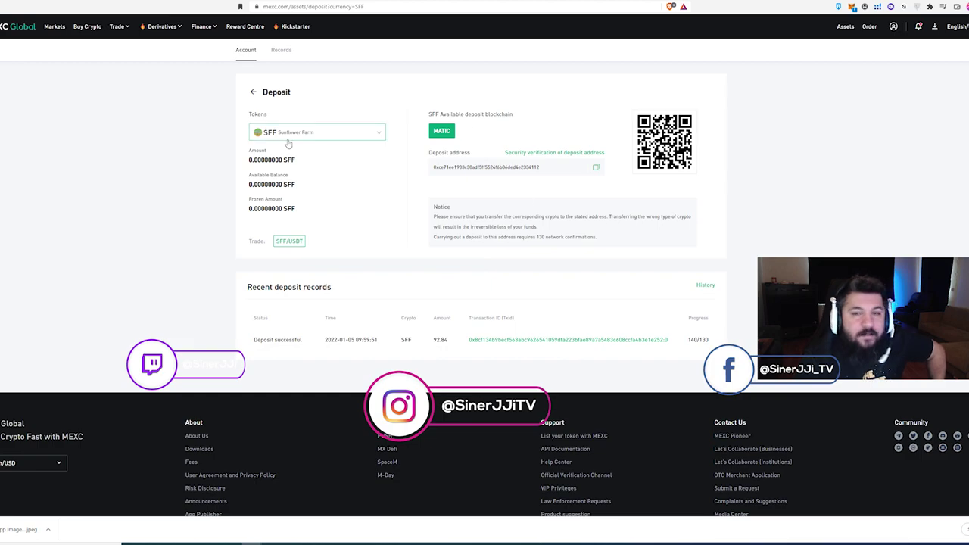
# Open MEXC spot trading and dismiss the assessment-zone and account-risk notices.
pyautogui.moveTo(896, 32)
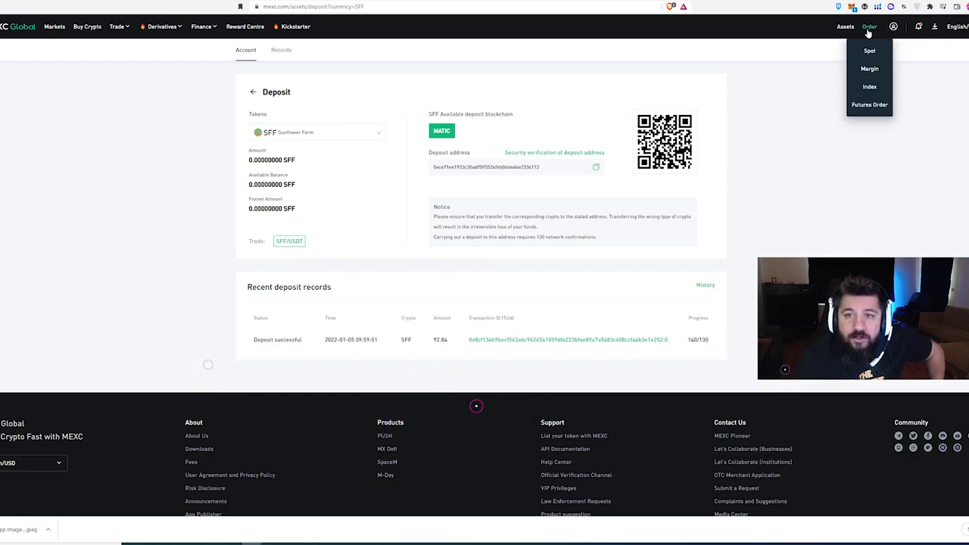
pyautogui.moveTo(120, 36)
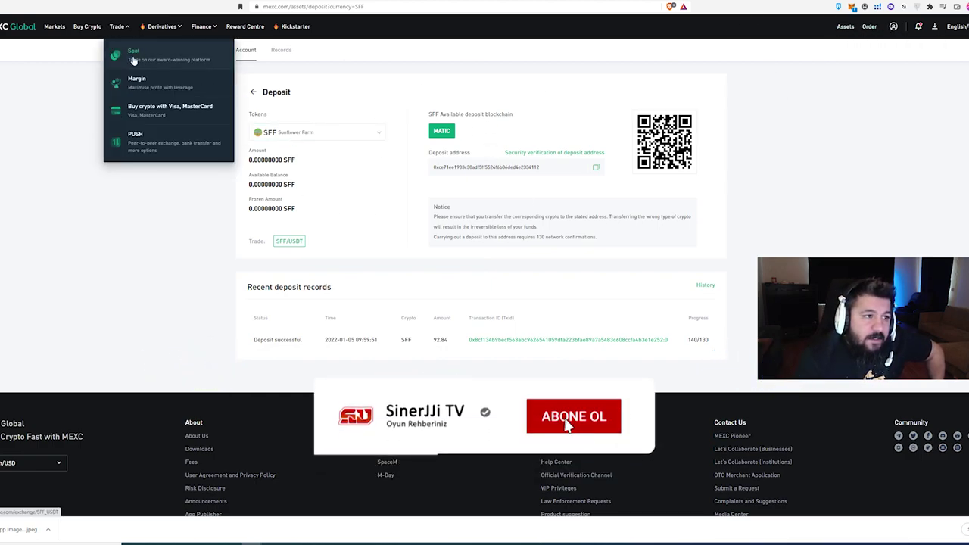
pyautogui.click(133, 53)
pyautogui.click(484, 347)
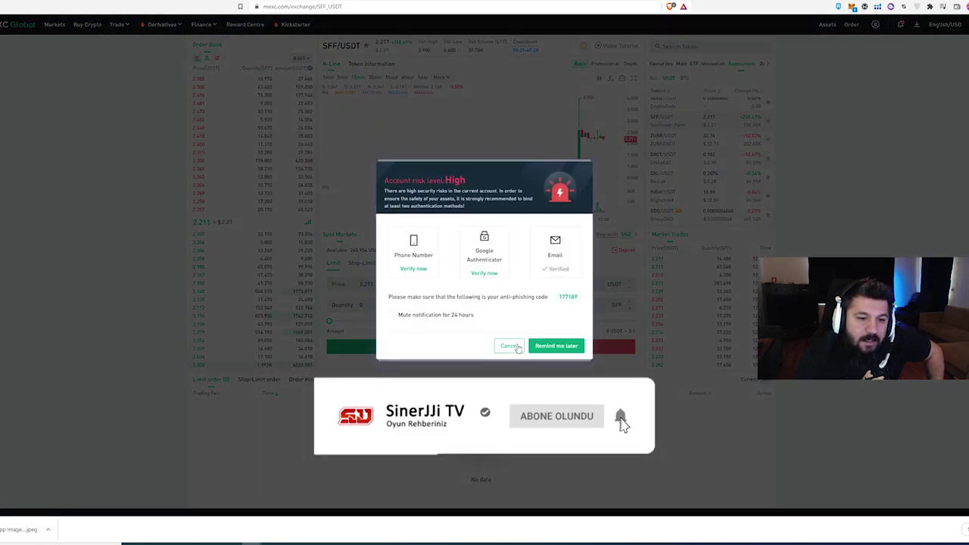
pyautogui.click(509, 346)
pyautogui.click(501, 348)
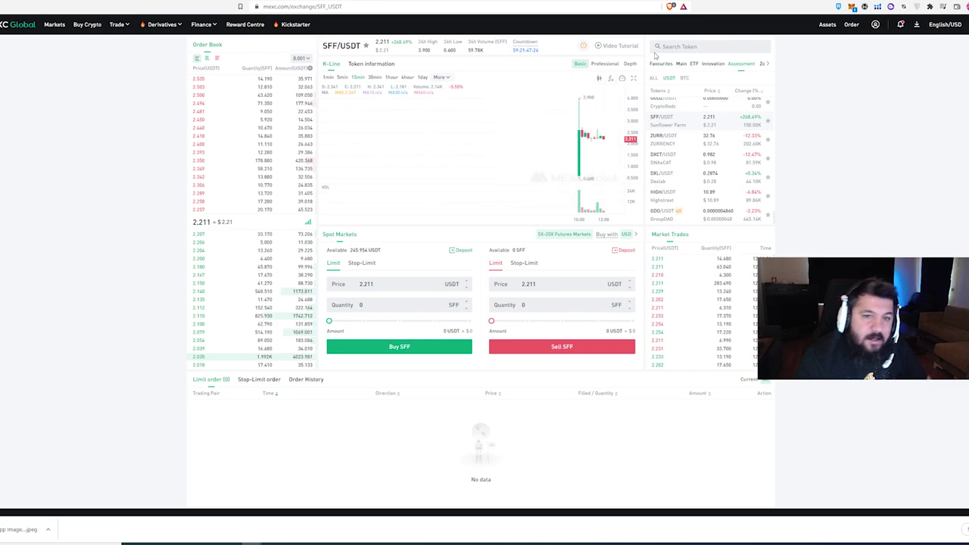
# Find the SFF/USDT market via search and set a buy of 1 SFF at 2.211 USDT.
pyautogui.click(685, 46)
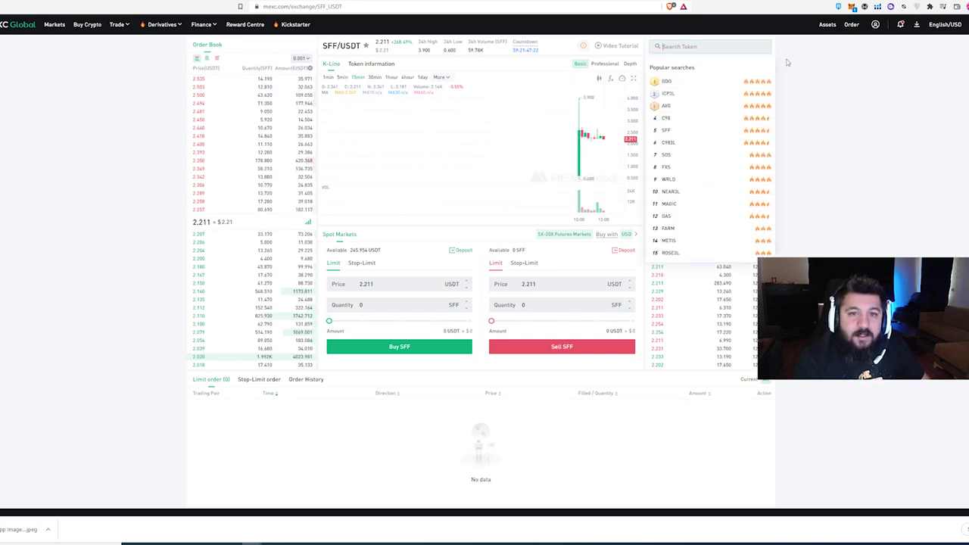
pyautogui.write('sff')
pyautogui.click(712, 69)
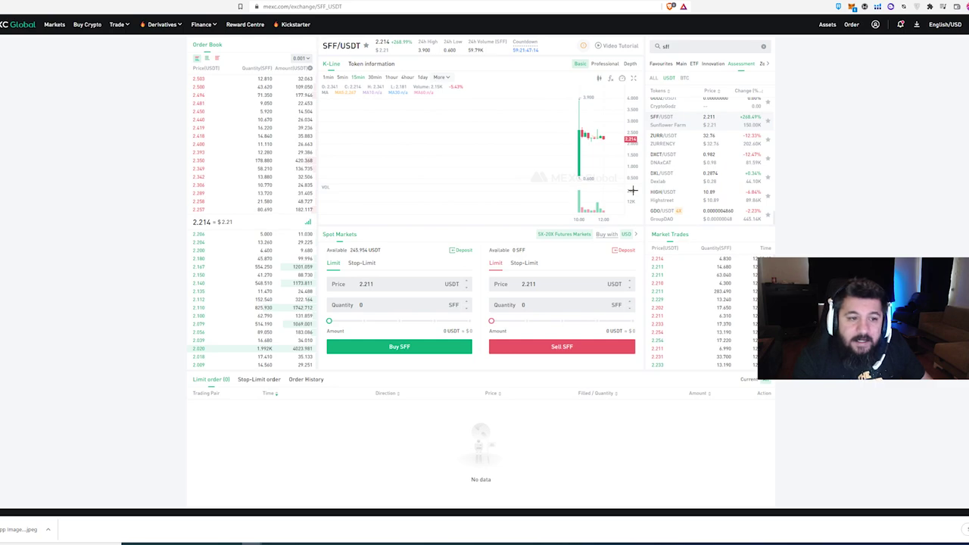
pyautogui.click(342, 305)
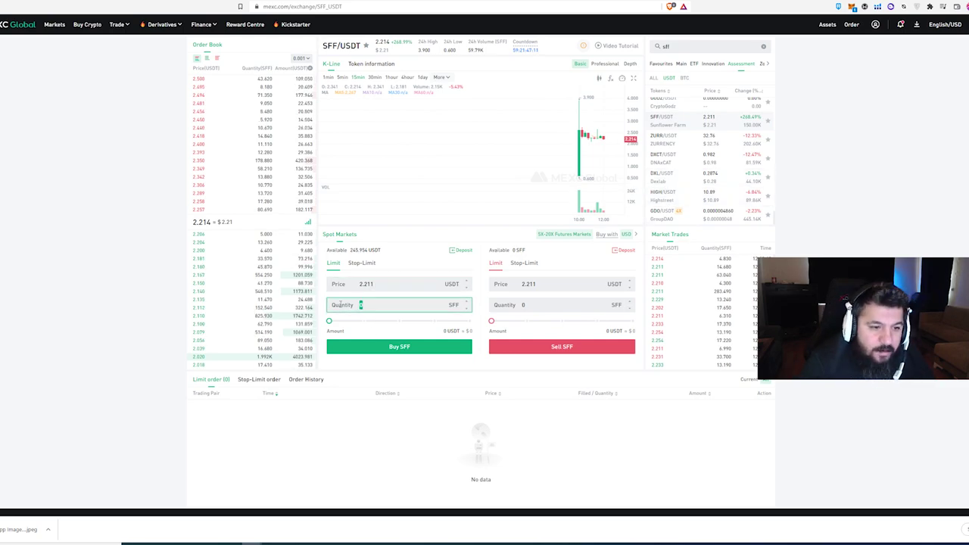
pyautogui.write('1')
pyautogui.moveTo(193, 222); pyautogui.dragTo(212, 222)
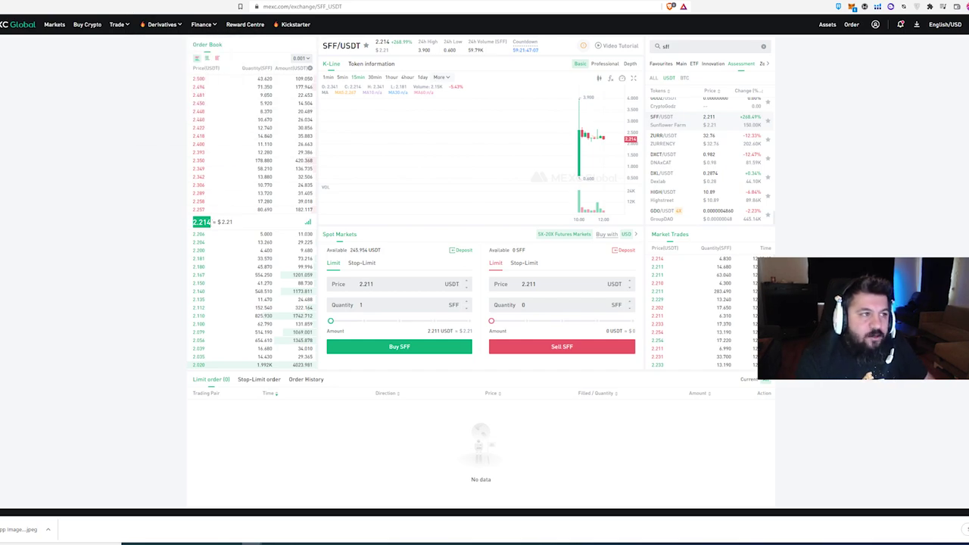
pyautogui.click(101, 2)
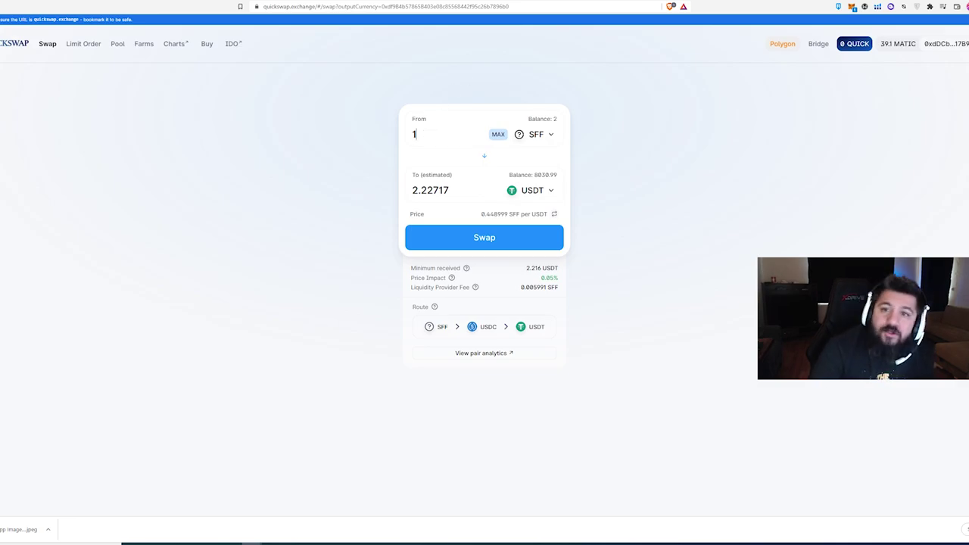
# After QuickSwap quotes 1 SFF at about 2.22717 USDT, return to MEXC's SFF/USDT market.
pyautogui.click(901, 1)
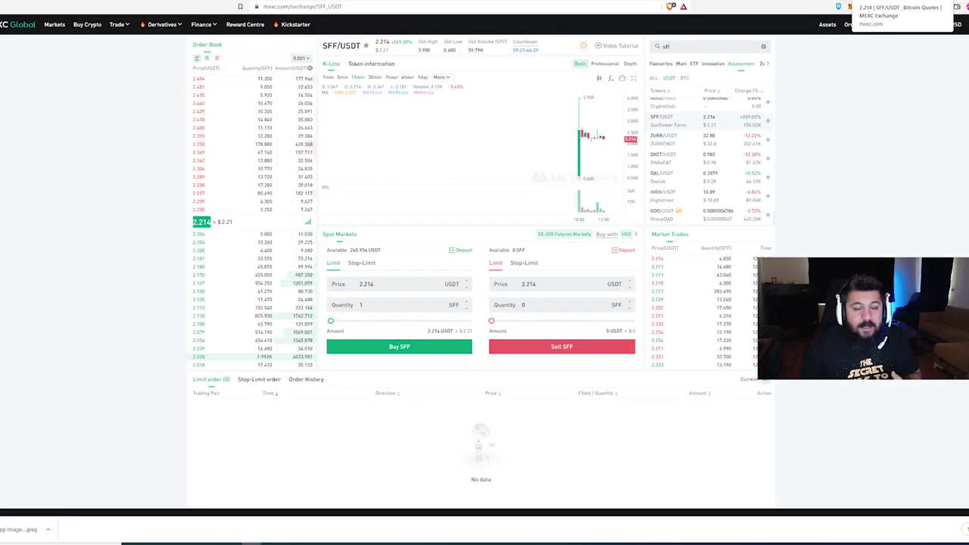